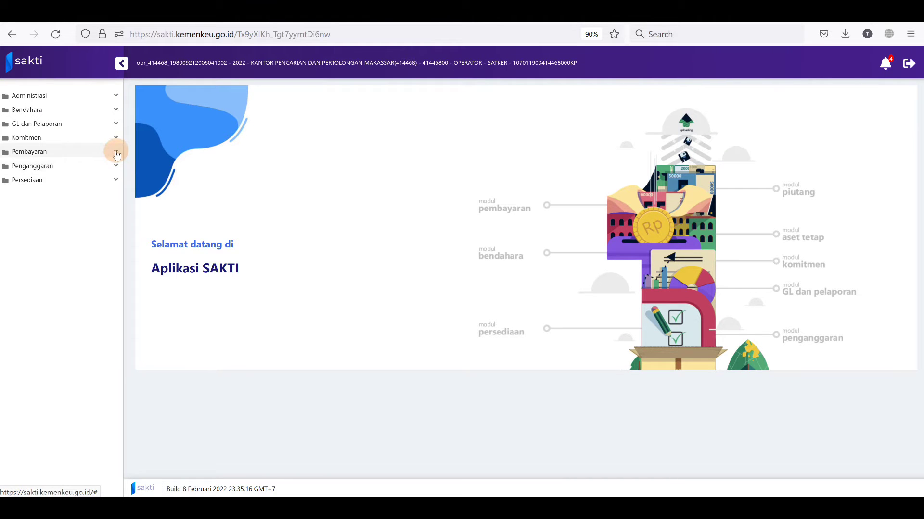
Go to Pembayaran > RUH Pembayaran > Catat/Ubah SPP.
{"action": "left_click", "coordinate": [116, 153]}
{"action": "left_click", "coordinate": [86, 164]}
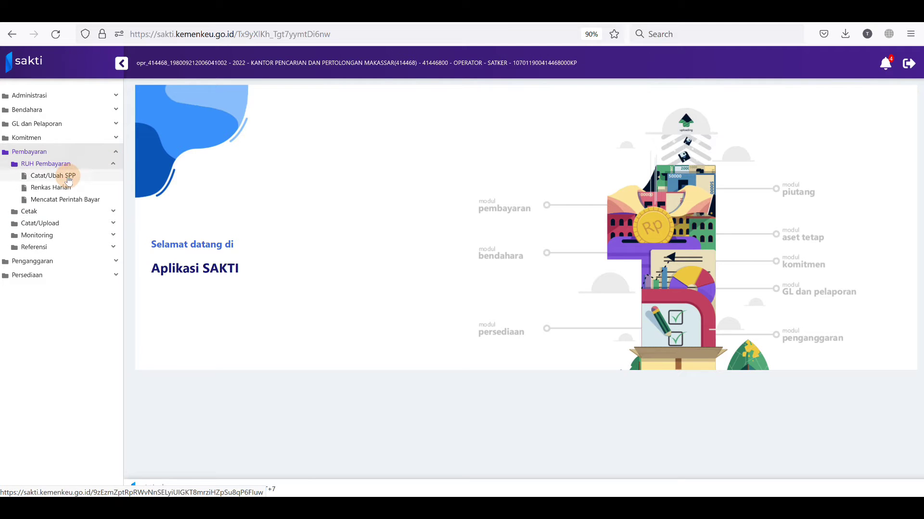
{"action": "left_click", "coordinate": [68, 177]}
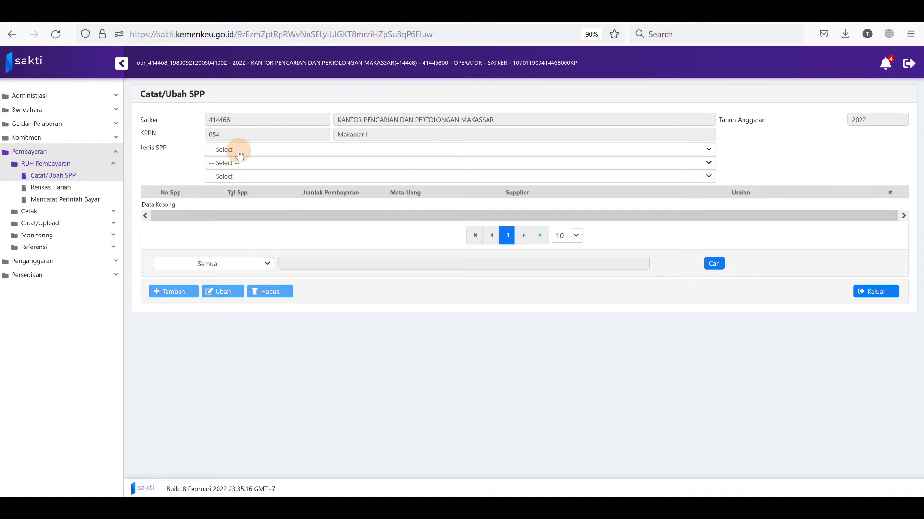
Filter SPPs to Jenis 200 / 230 / 237 LS-BANYAK PENERIMA, NON BAST bills only.
{"action": "left_click", "coordinate": [239, 151]}
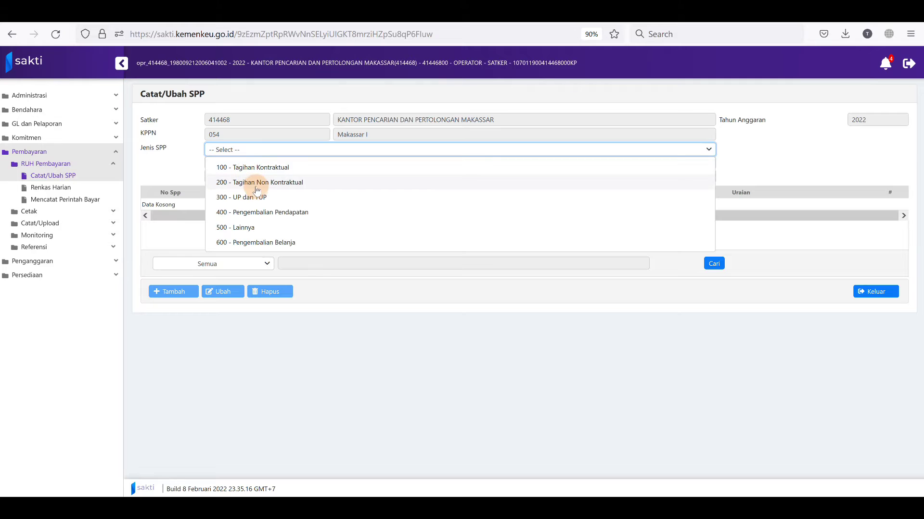
{"action": "left_click", "coordinate": [255, 187]}
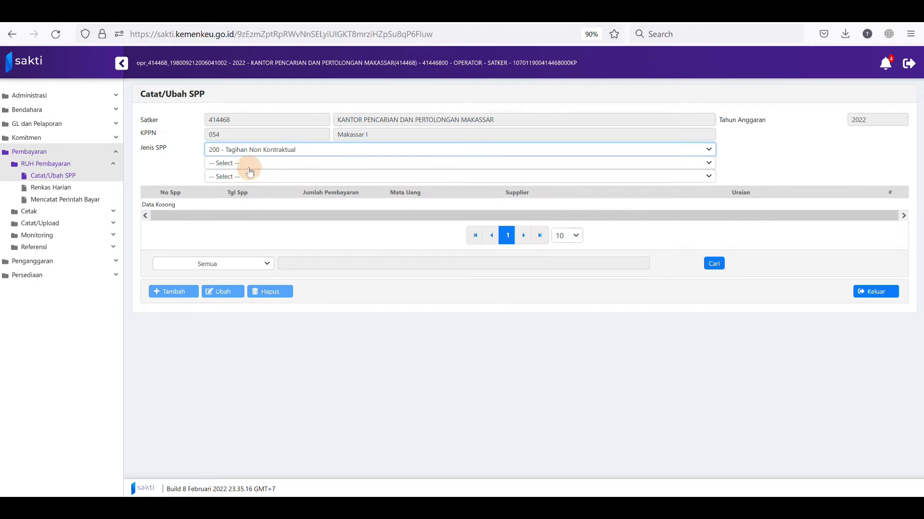
{"action": "left_click", "coordinate": [250, 166]}
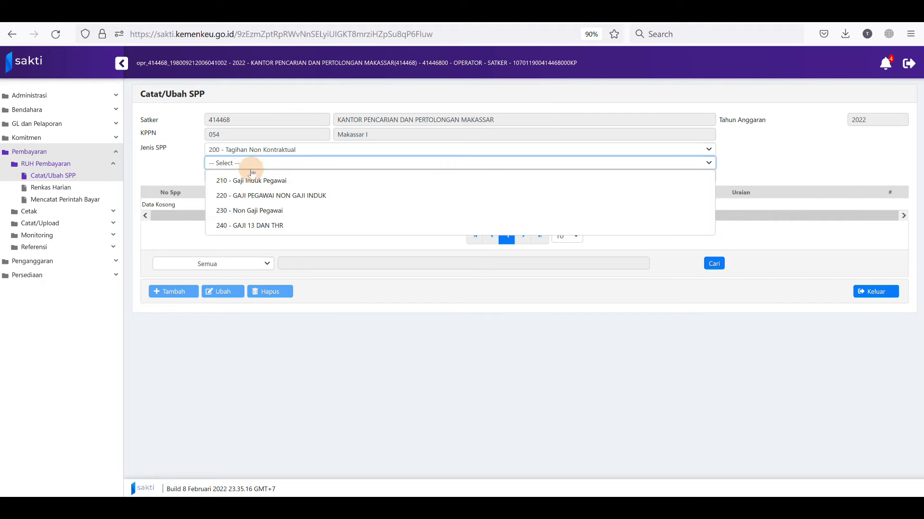
{"action": "left_click", "coordinate": [264, 212]}
{"action": "left_click", "coordinate": [258, 178]}
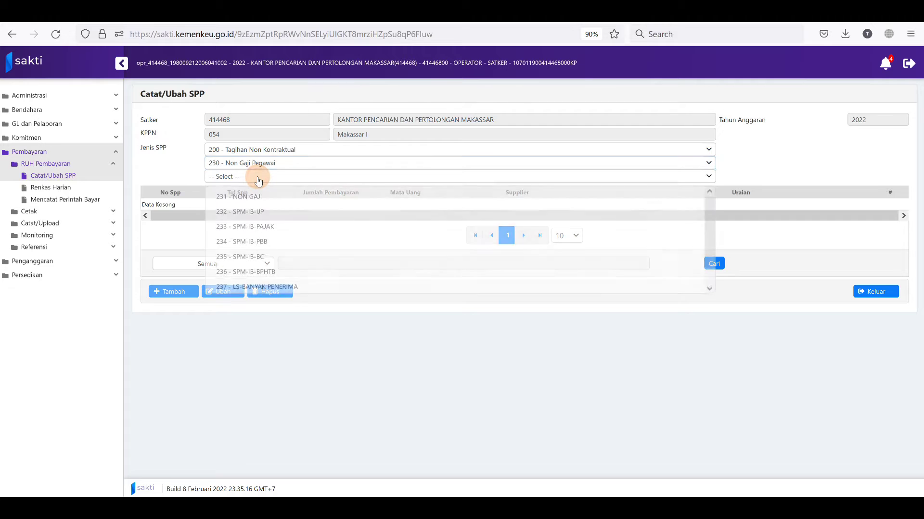
{"action": "left_click", "coordinate": [285, 284]}
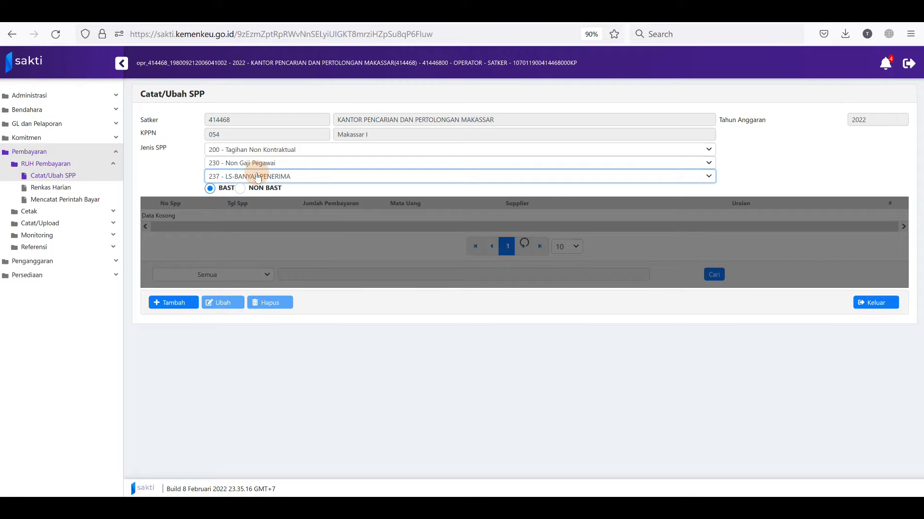
{"action": "left_click", "coordinate": [239, 189]}
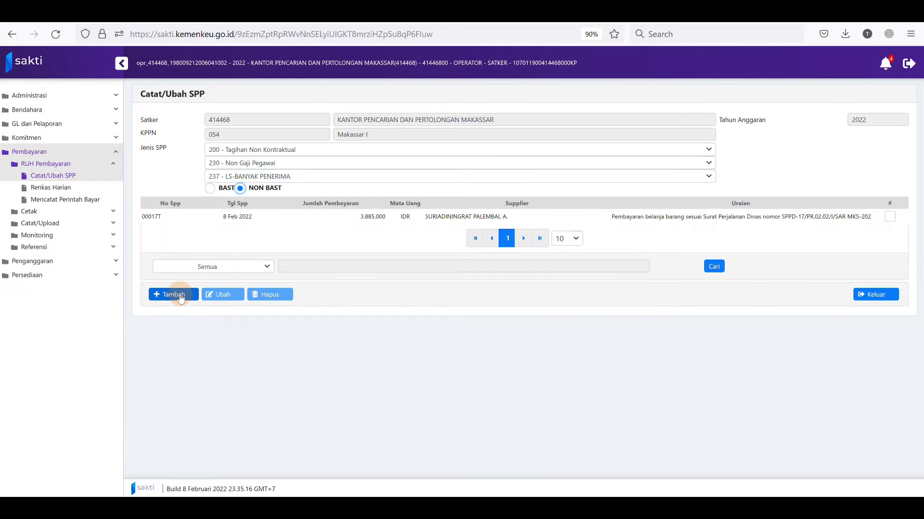
Start a new SPP and add UU APBN as its payment basis.
{"action": "left_click", "coordinate": [171, 299]}
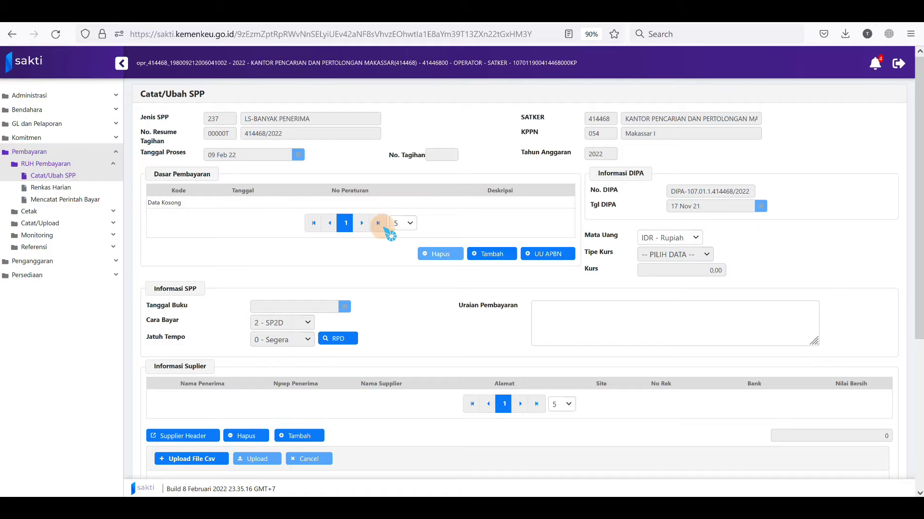
{"action": "left_click", "coordinate": [548, 258]}
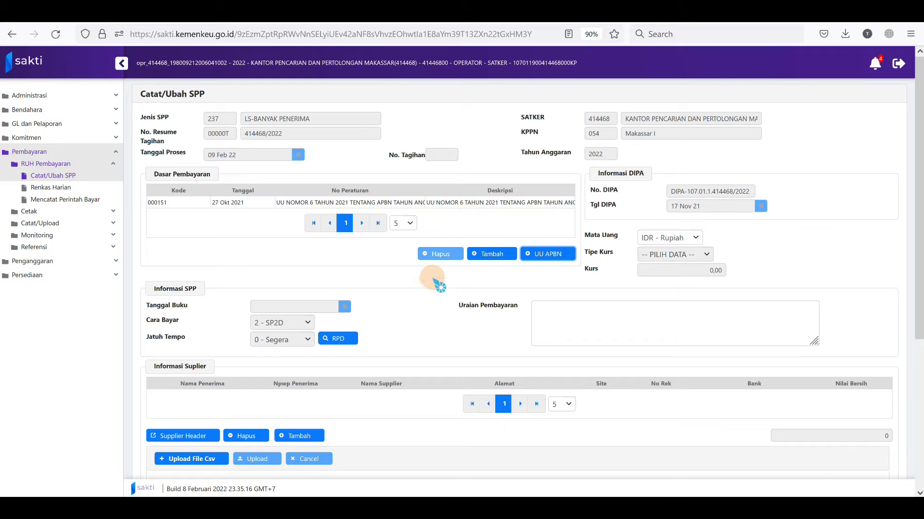
{"action": "left_click", "coordinate": [338, 347]}
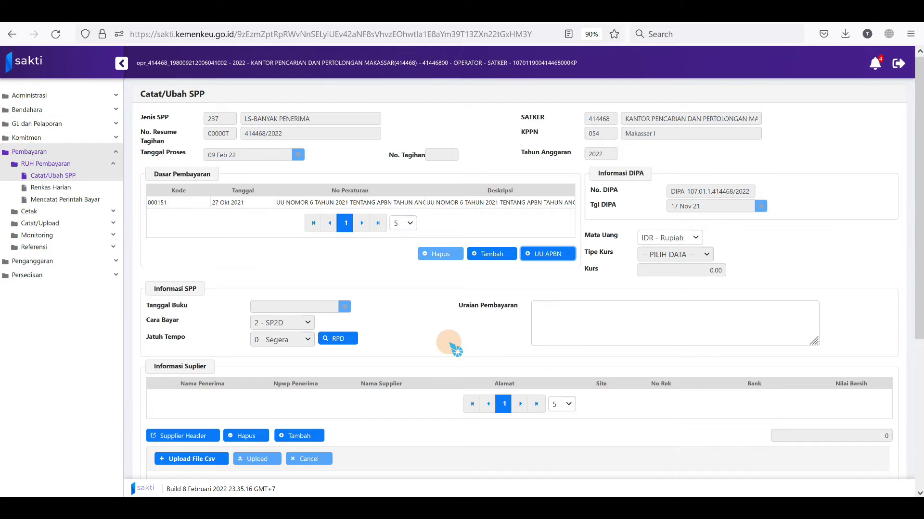
Paste the prepared travel-order payment description into Uraian Pembayaran.
{"action": "left_click", "coordinate": [539, 310]}
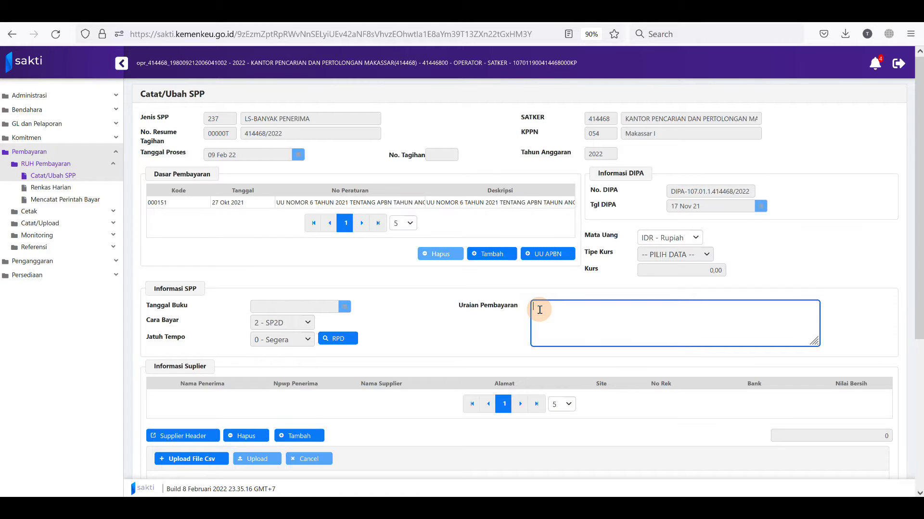
{"action": "scroll", "coordinate": [539, 310], "scroll_direction": "down", "scroll_amount": 2}
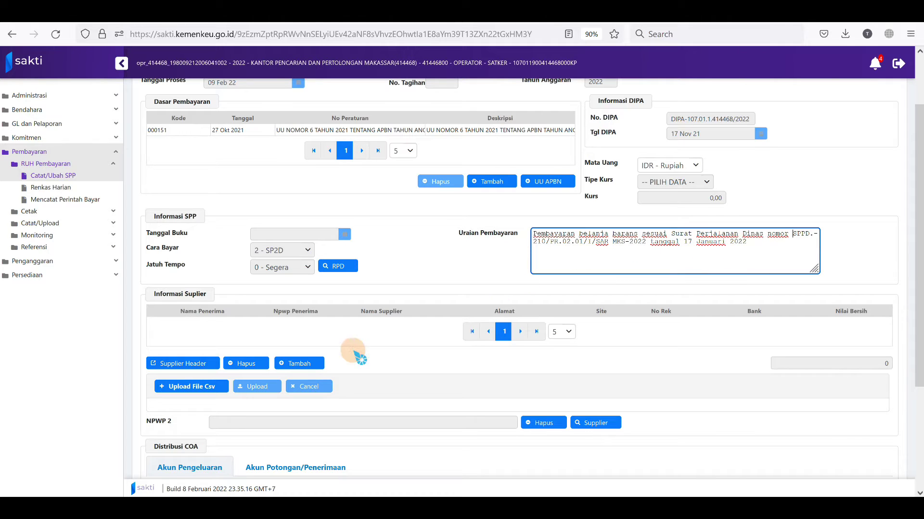
Set the rescue office as the SPP's Supplier Header.
{"action": "left_click", "coordinate": [181, 368]}
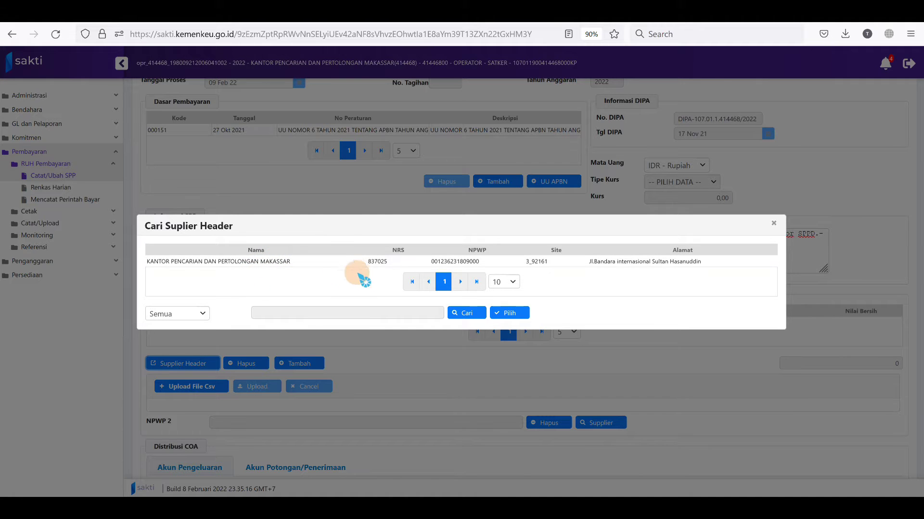
{"action": "left_click", "coordinate": [536, 266]}
{"action": "left_click", "coordinate": [513, 314]}
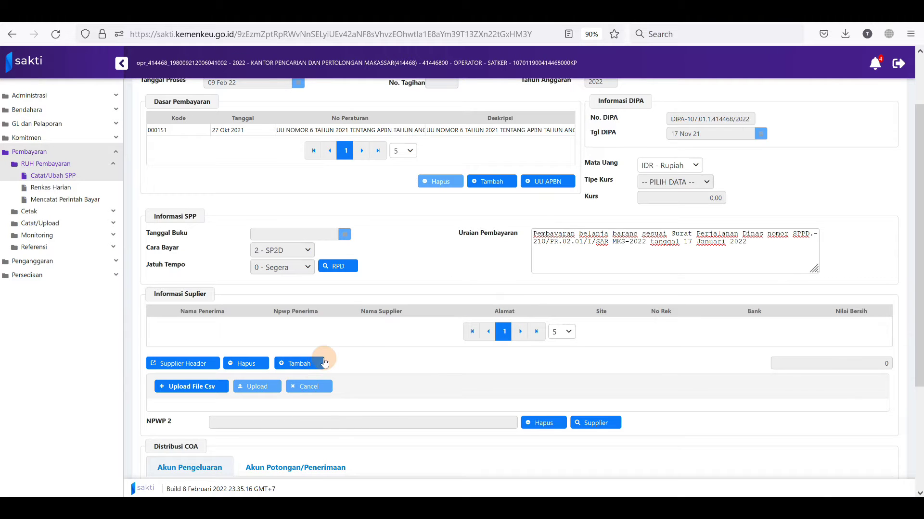
Add the first recipient, a Bank Mandiri account at site 3_92161, via a Nama search.
{"action": "left_click", "coordinate": [295, 366]}
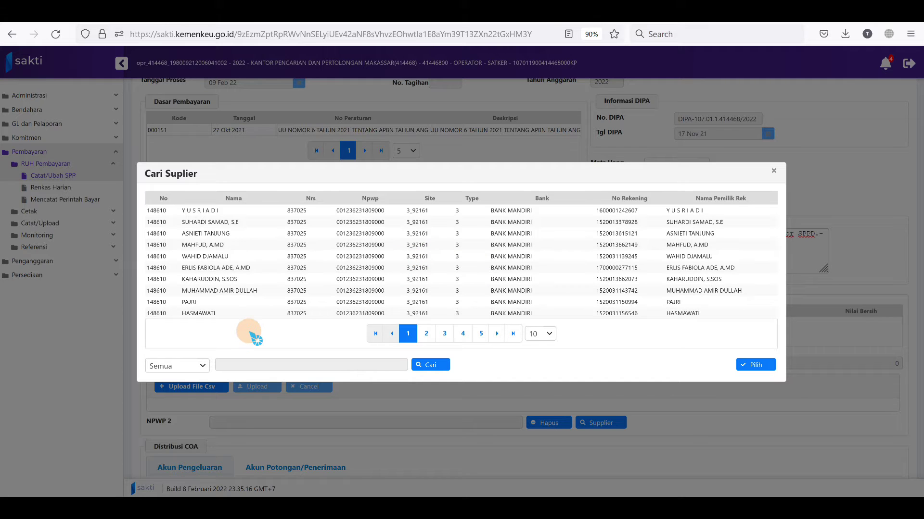
{"action": "left_click", "coordinate": [204, 367]}
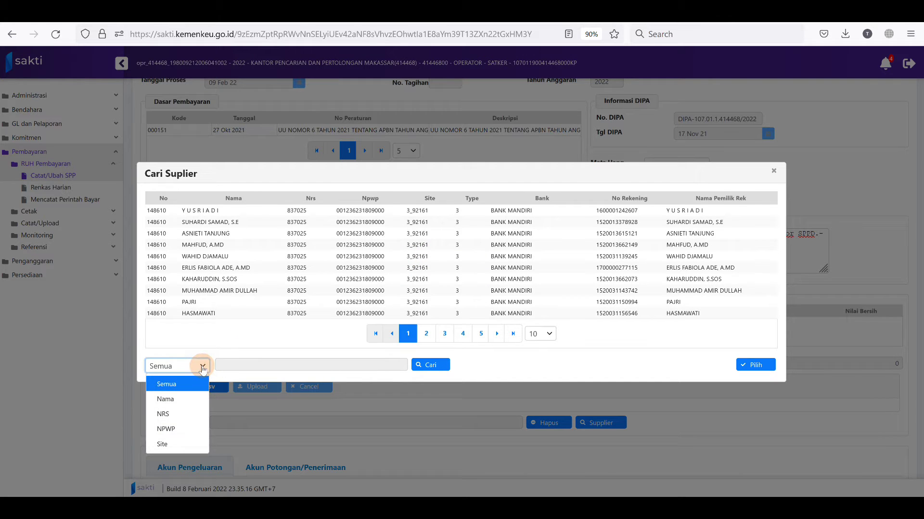
{"action": "left_click", "coordinate": [183, 399]}
{"action": "left_click", "coordinate": [226, 366]}
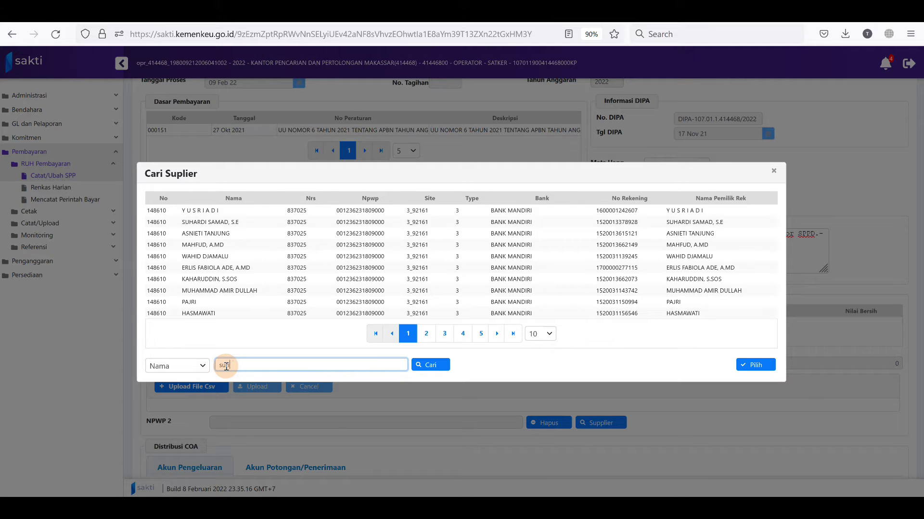
{"action": "left_click", "coordinate": [426, 371]}
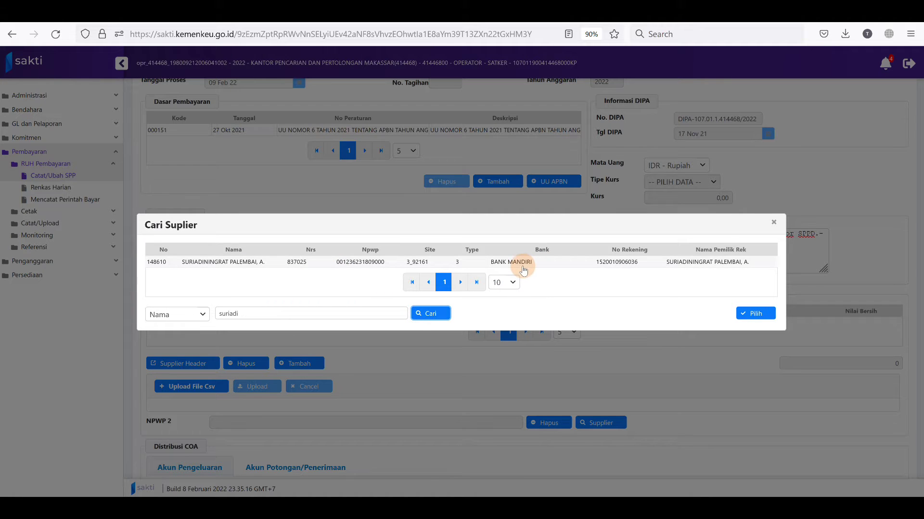
{"action": "left_click", "coordinate": [524, 268]}
{"action": "left_click", "coordinate": [755, 315]}
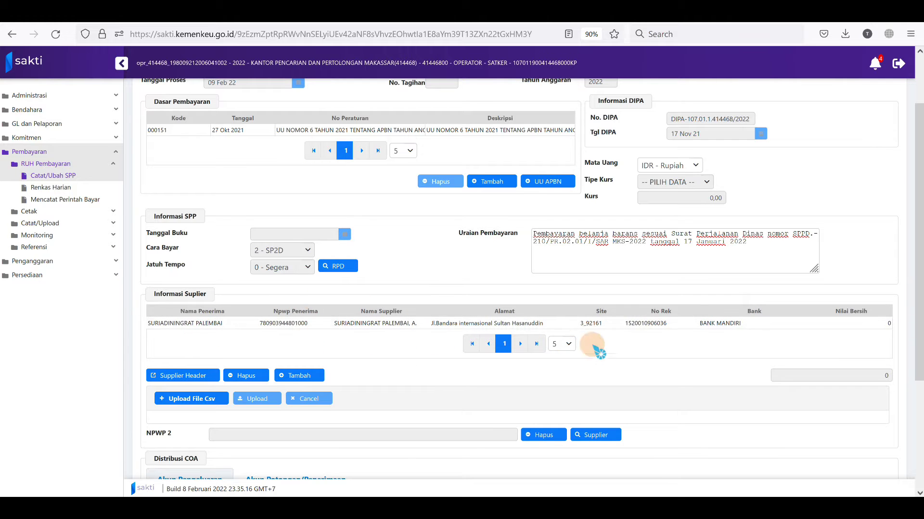
Give the first recipient net value 6.134.017 and add a second recipient found by Nama search.
{"action": "left_click", "coordinate": [866, 324]}
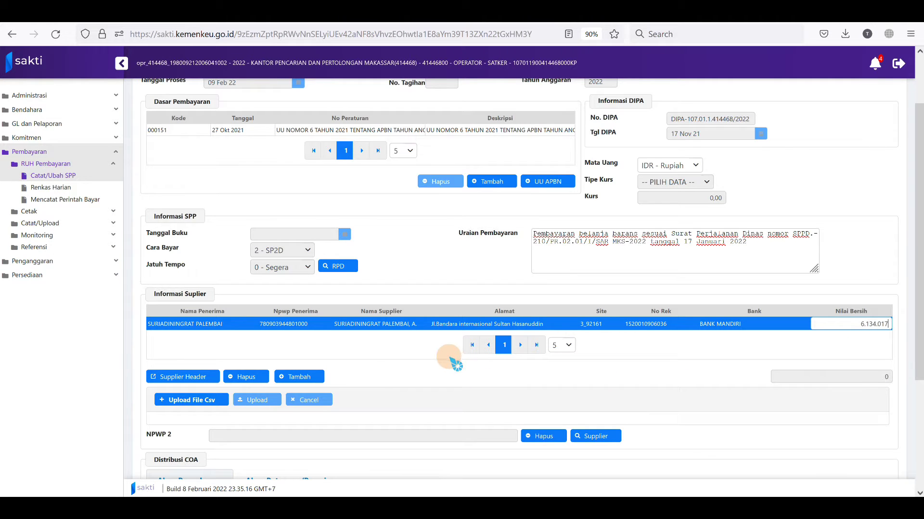
{"action": "left_click", "coordinate": [295, 380]}
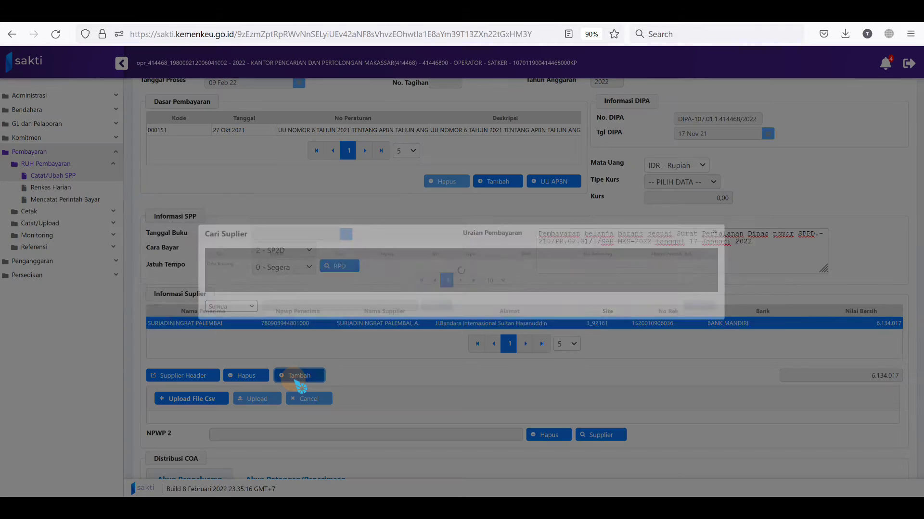
{"action": "left_click", "coordinate": [237, 367]}
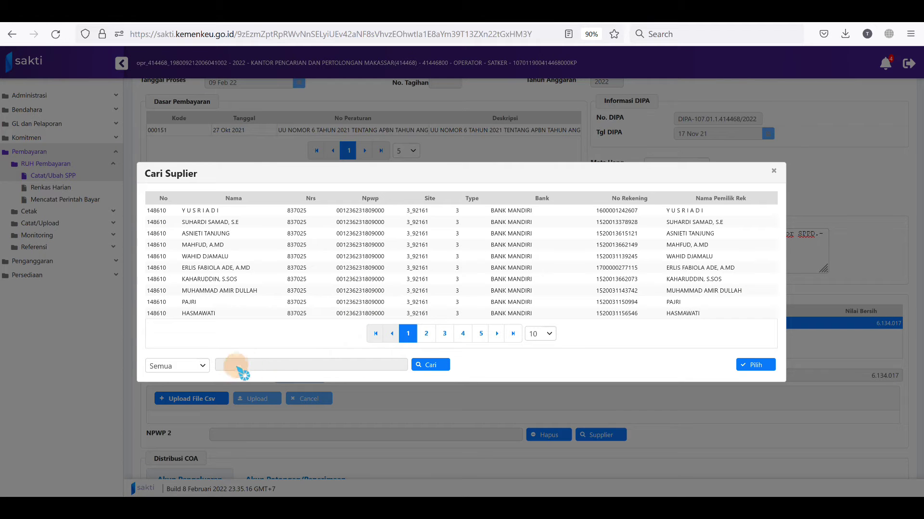
{"action": "left_click", "coordinate": [203, 368]}
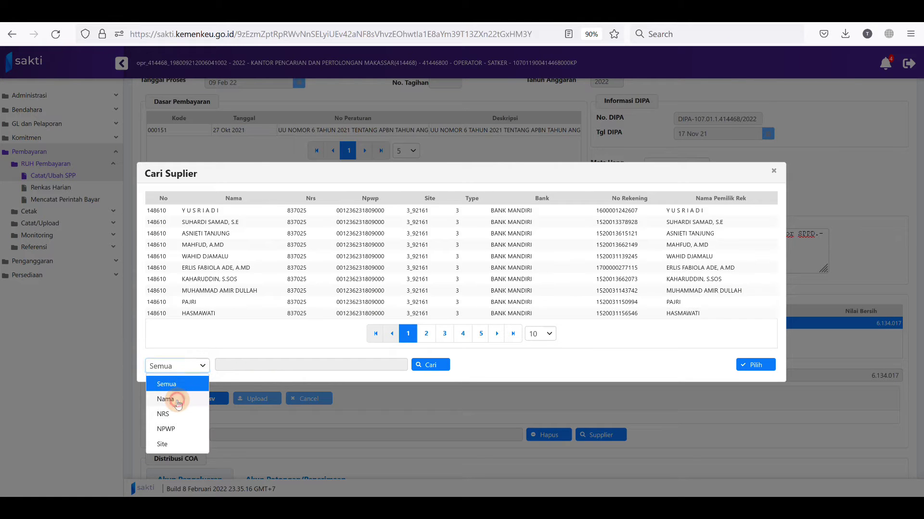
{"action": "left_click", "coordinate": [182, 399]}
{"action": "left_click", "coordinate": [229, 366]}
{"action": "type", "text": "ervina"}
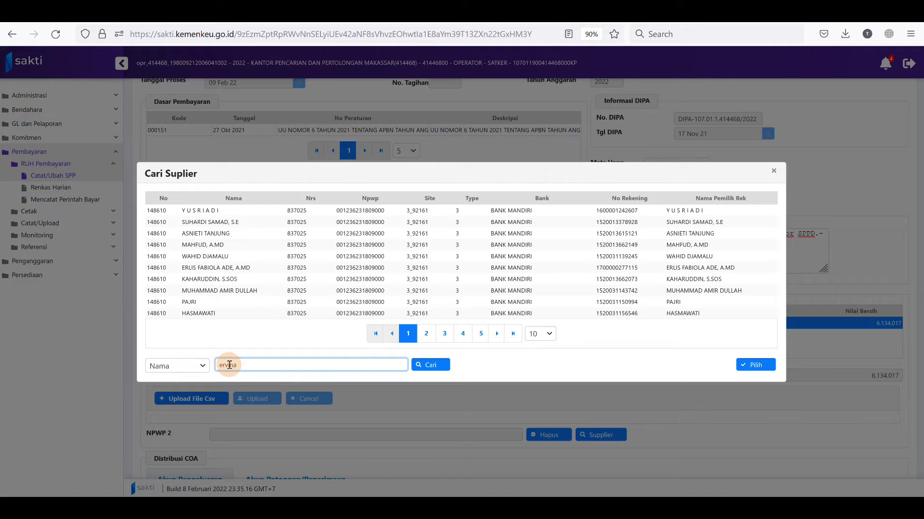
{"action": "left_click", "coordinate": [430, 365]}
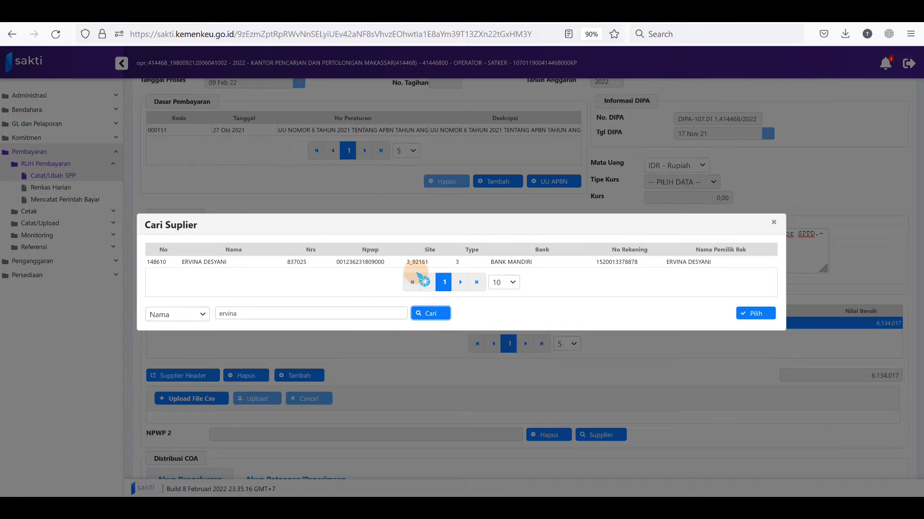
{"action": "left_click", "coordinate": [505, 265]}
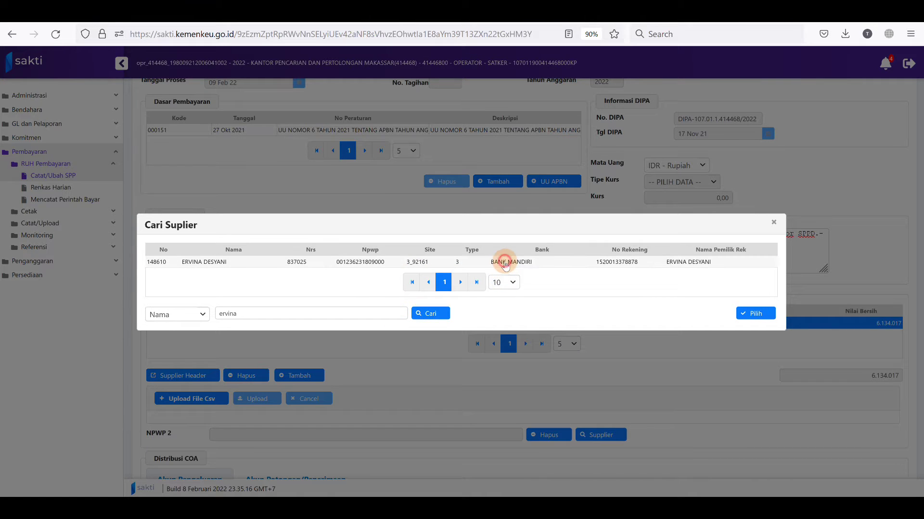
{"action": "left_click", "coordinate": [762, 314]}
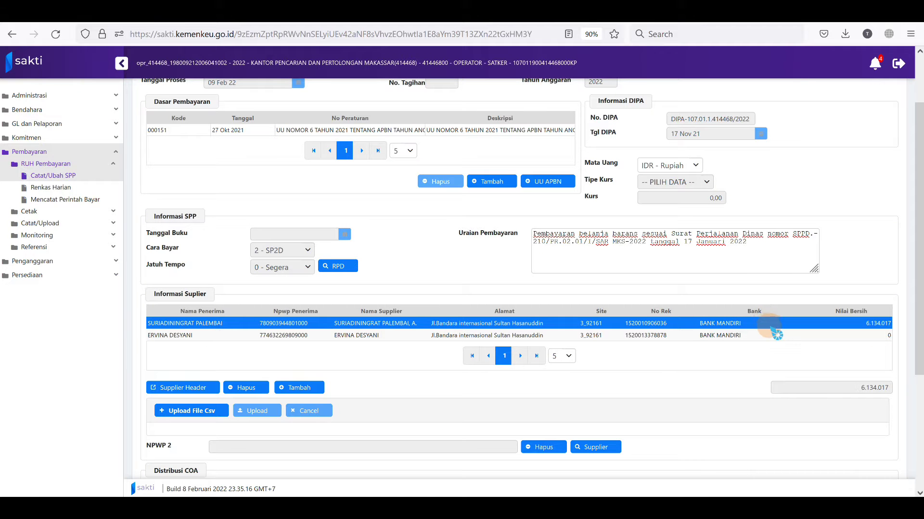
Set the second recipient's Nilai Bersih to 4.531.300, making the total 10.665.317.
{"action": "double_click", "coordinate": [872, 335]}
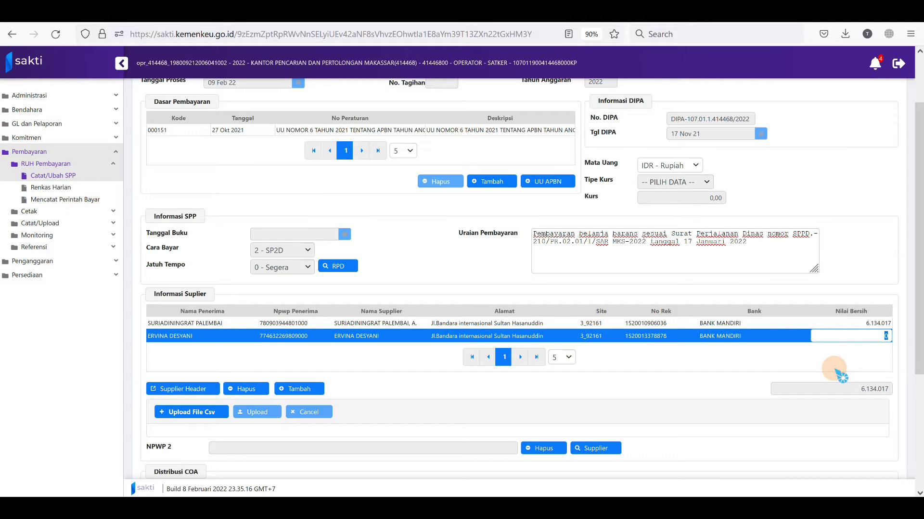
{"action": "type", "text": "4531300"}
{"action": "left_click", "coordinate": [390, 337]}
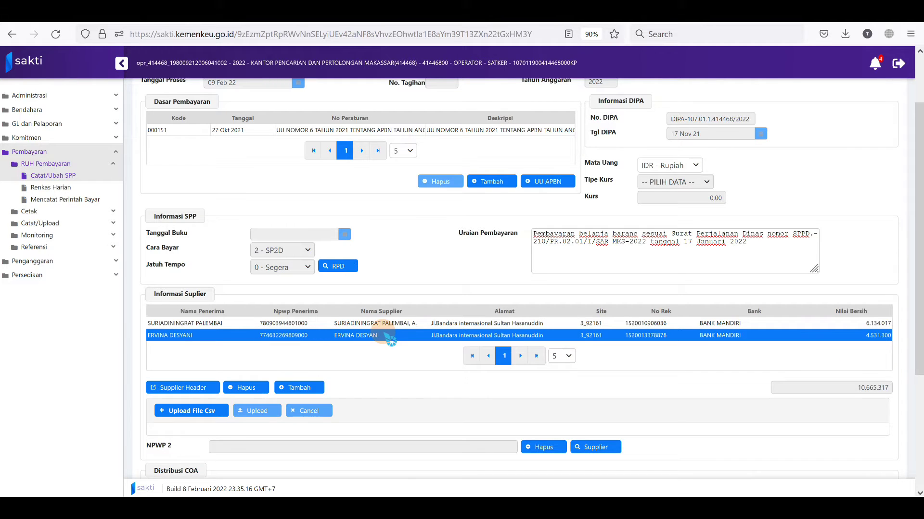
{"action": "left_click", "coordinate": [304, 390]}
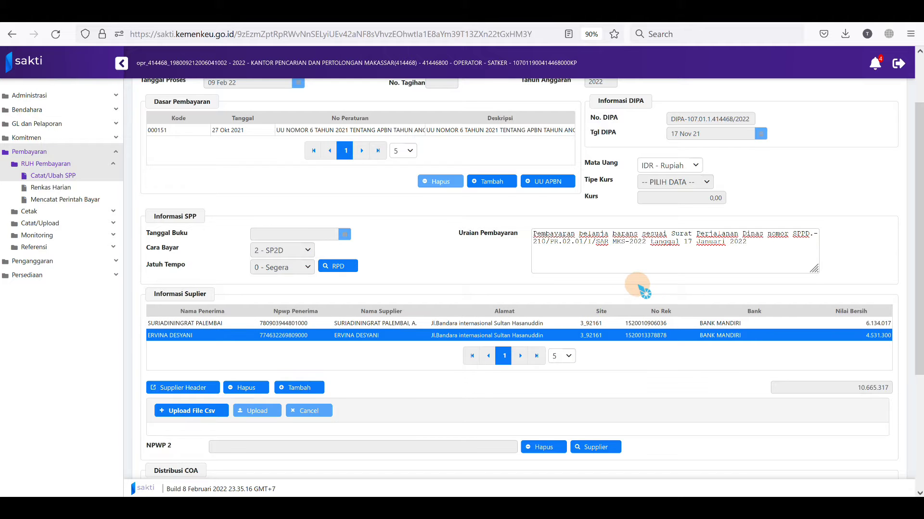
{"action": "scroll", "coordinate": [623, 289], "scroll_direction": "down", "scroll_amount": 1}
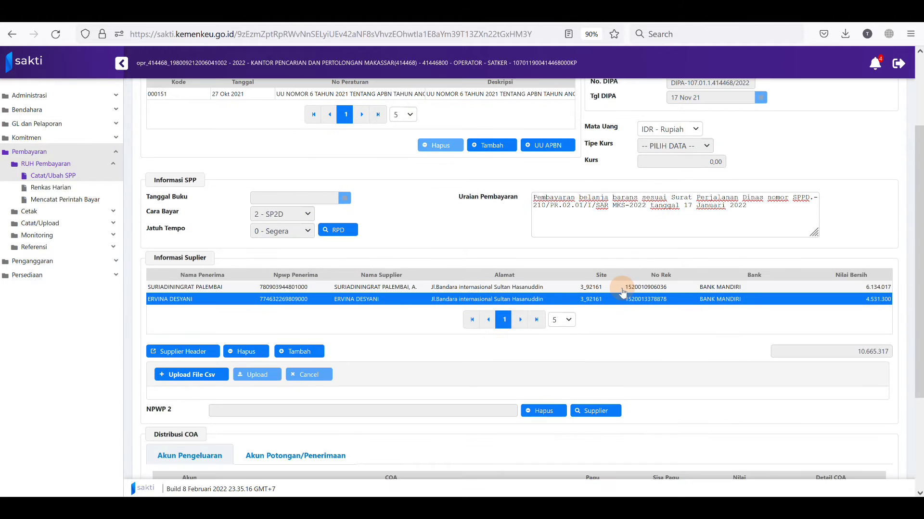
{"action": "scroll", "coordinate": [618, 298], "scroll_direction": "down", "scroll_amount": 2}
{"action": "scroll", "coordinate": [561, 330], "scroll_direction": "down", "scroll_amount": 2}
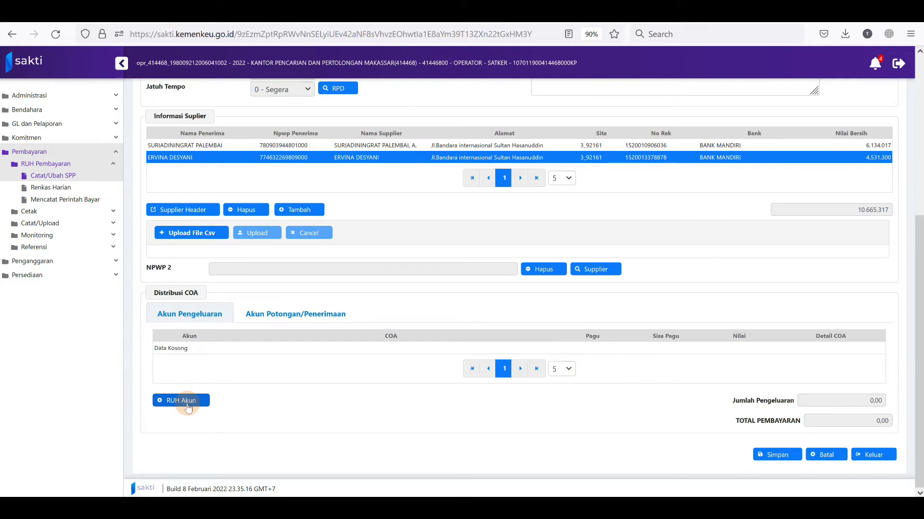
Under RUH Akun, record a line for account 524111 (pagu 96.306.000) and open DETAIL COA.
{"action": "left_click", "coordinate": [187, 407]}
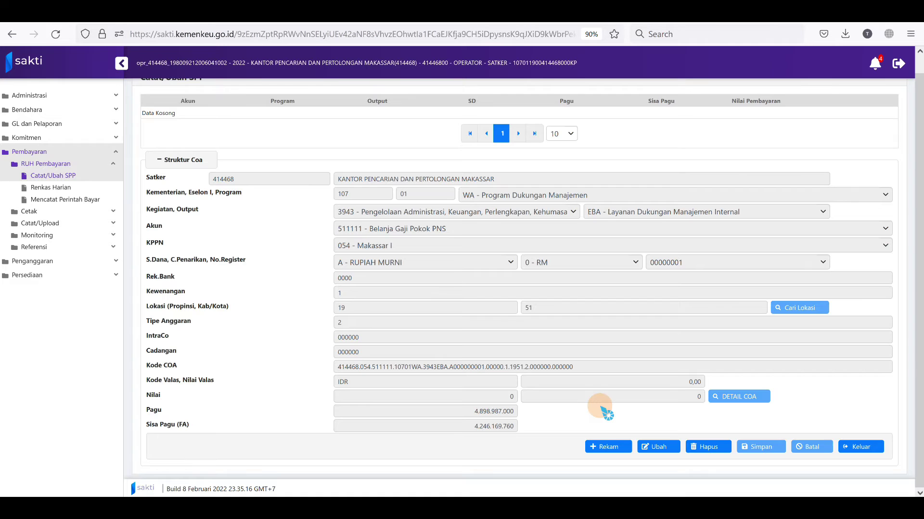
{"action": "left_click", "coordinate": [607, 447]}
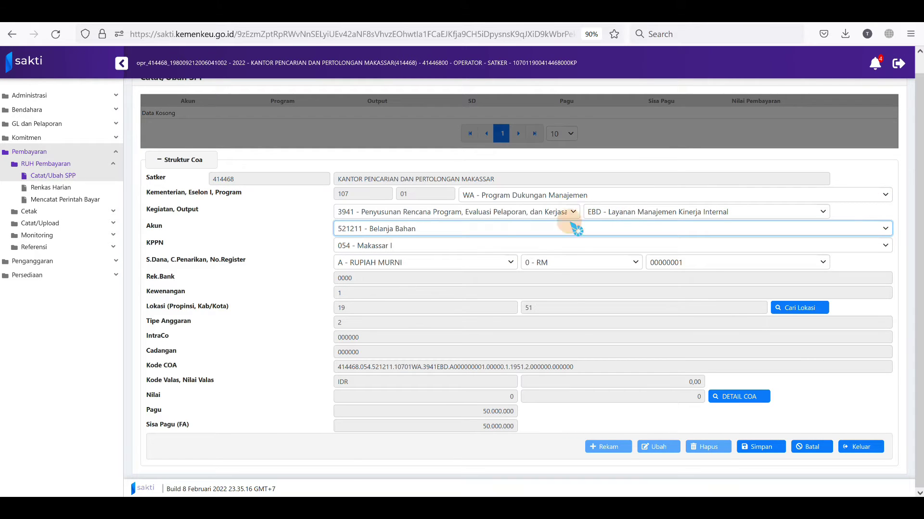
{"action": "left_click", "coordinate": [425, 234]}
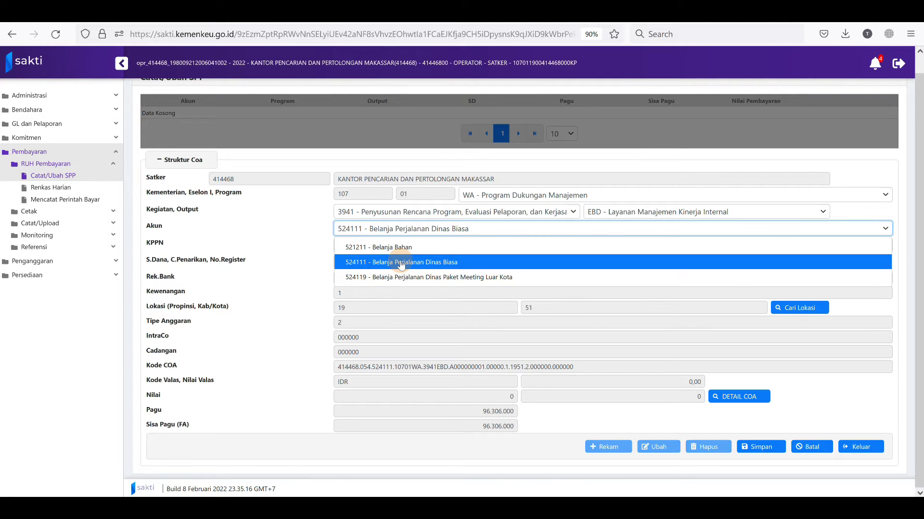
{"action": "left_click", "coordinate": [429, 266]}
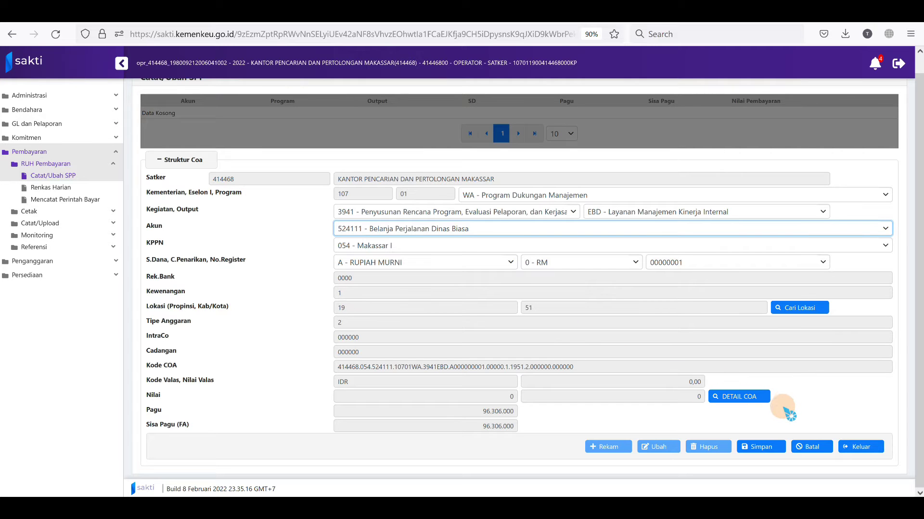
{"action": "left_click", "coordinate": [735, 397]}
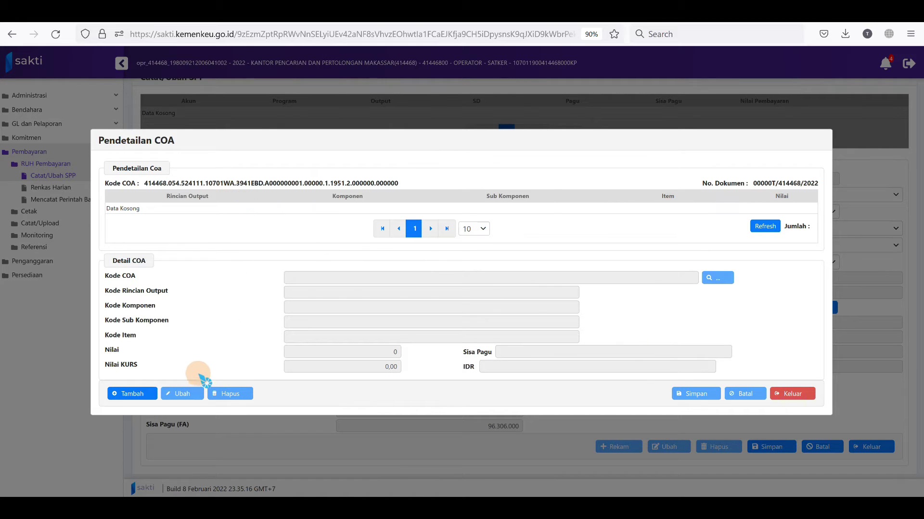
Save a detail line for item 000697 (budget 22.974.000) with Nilai 5.750.900.
{"action": "left_click", "coordinate": [139, 396]}
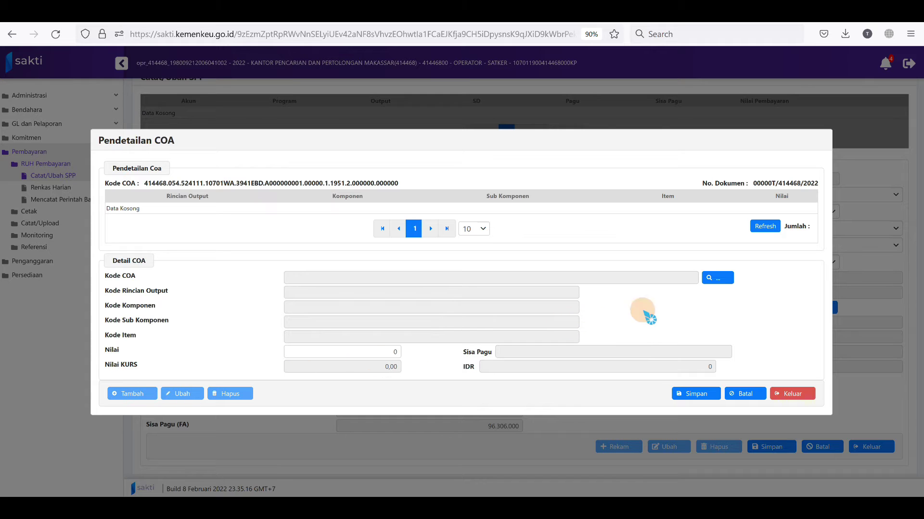
{"action": "left_click", "coordinate": [718, 280]}
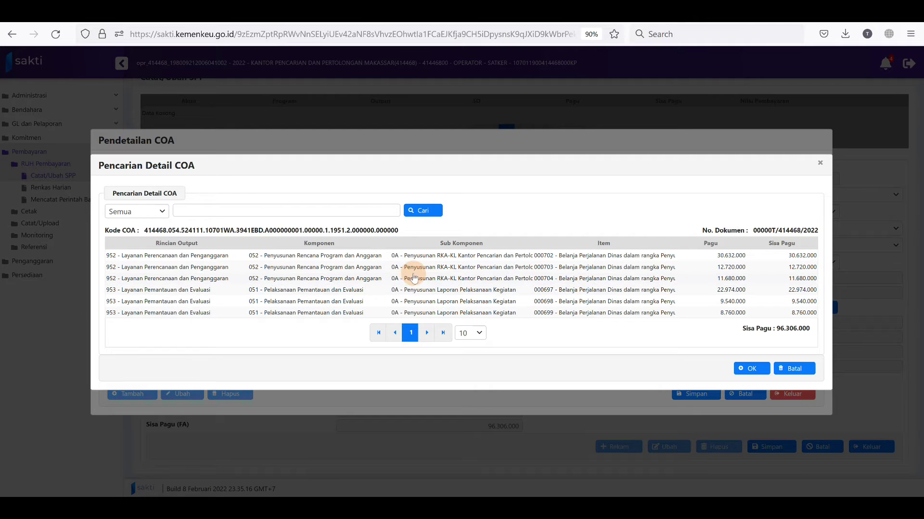
{"action": "left_click", "coordinate": [402, 290]}
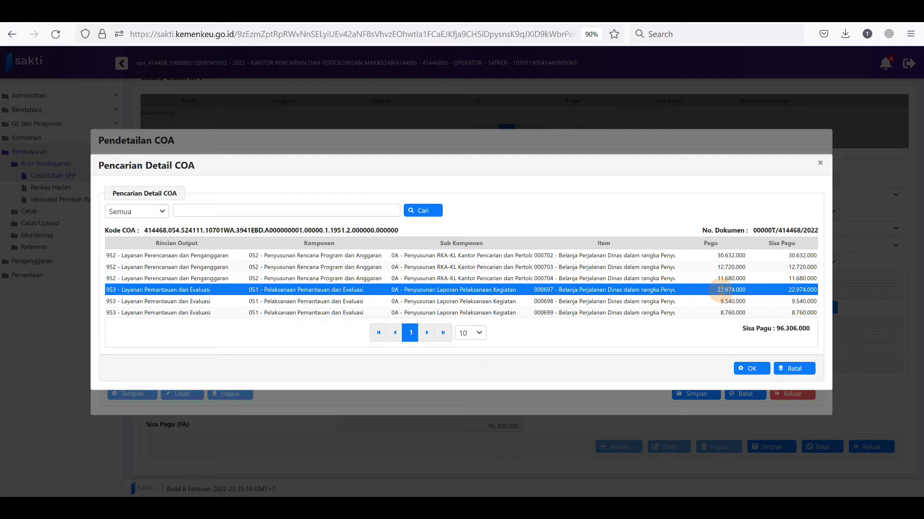
{"action": "left_click", "coordinate": [751, 369]}
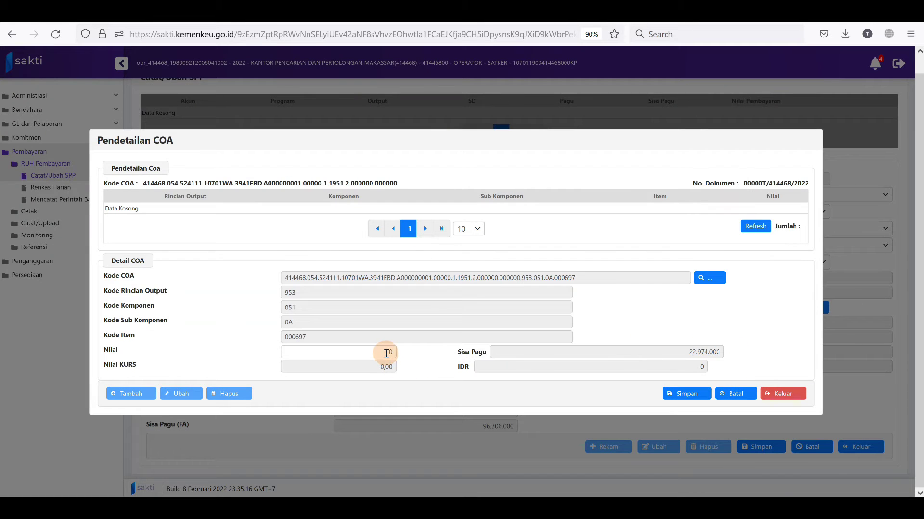
{"action": "left_click", "coordinate": [388, 353]}
{"action": "type", "text": "5.750.900"}
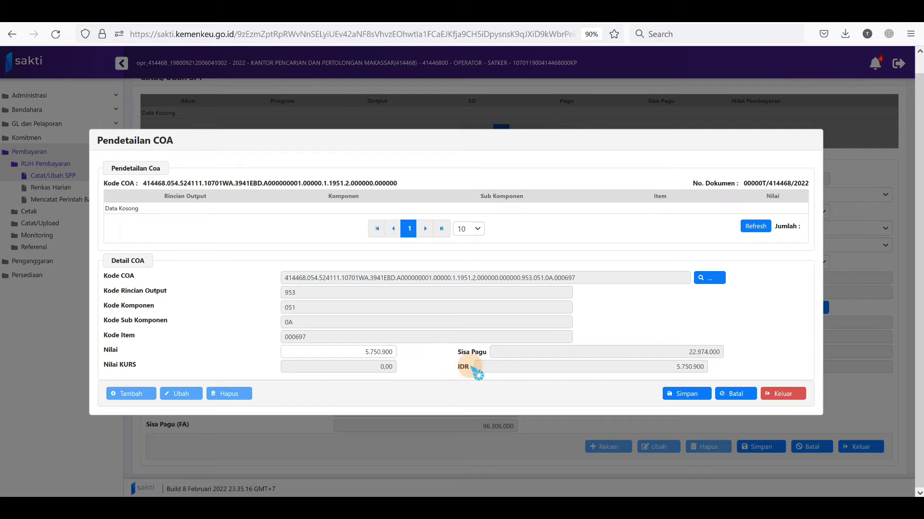
{"action": "left_click", "coordinate": [679, 399]}
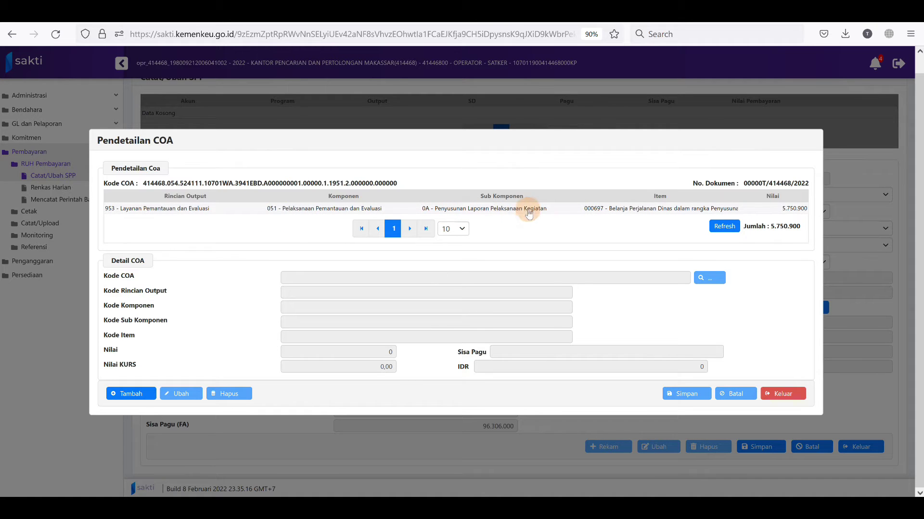
{"action": "left_click", "coordinate": [730, 210]}
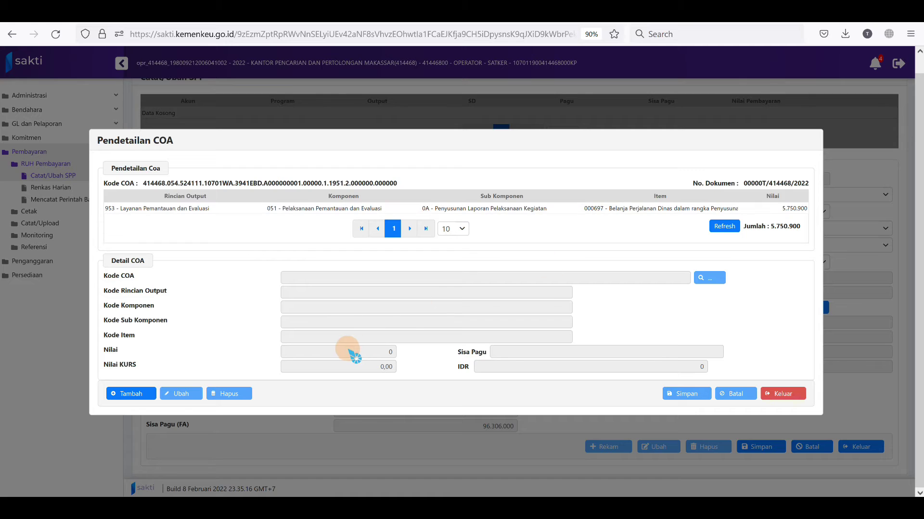
Save a detail line for item 000698 Biaya Uang Harian with Nilai 2.580.000.
{"action": "left_click", "coordinate": [130, 395]}
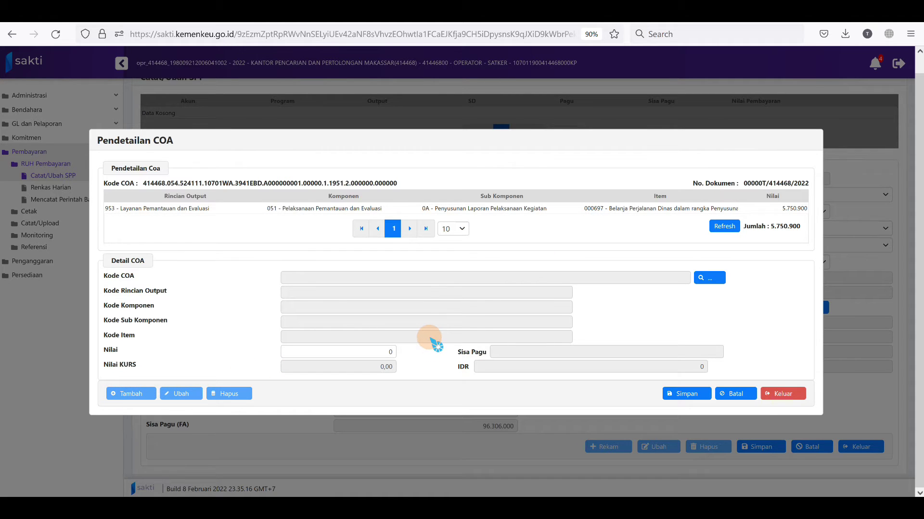
{"action": "left_click", "coordinate": [710, 280]}
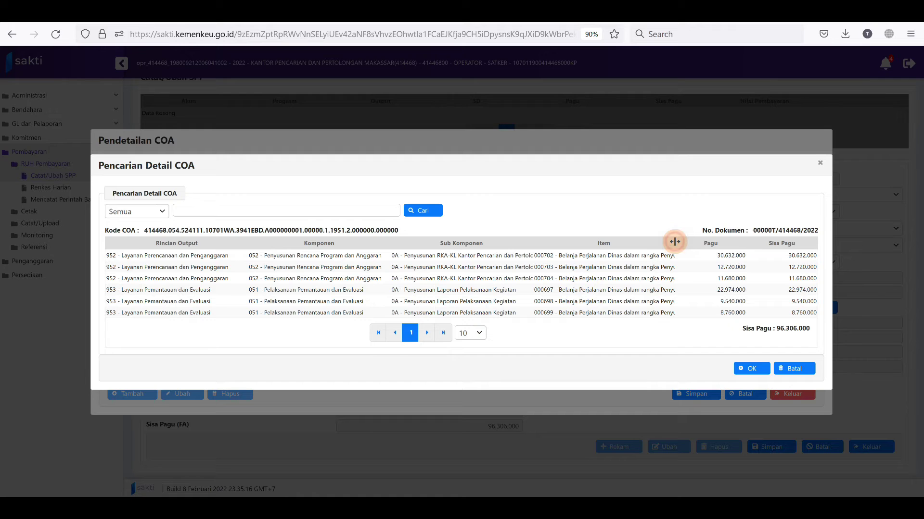
{"action": "left_click_drag", "start_coordinate": [675, 242], "coordinate": [736, 254]}
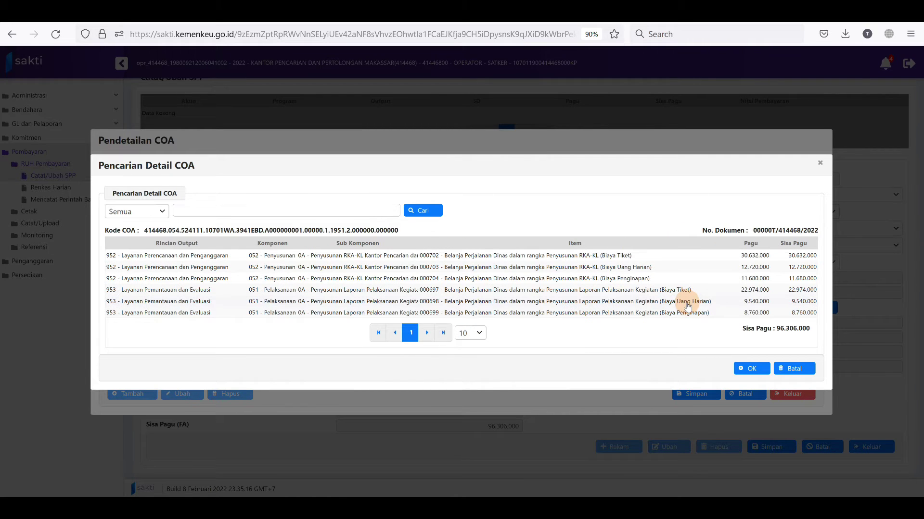
{"action": "left_click", "coordinate": [686, 302]}
{"action": "left_click", "coordinate": [752, 370]}
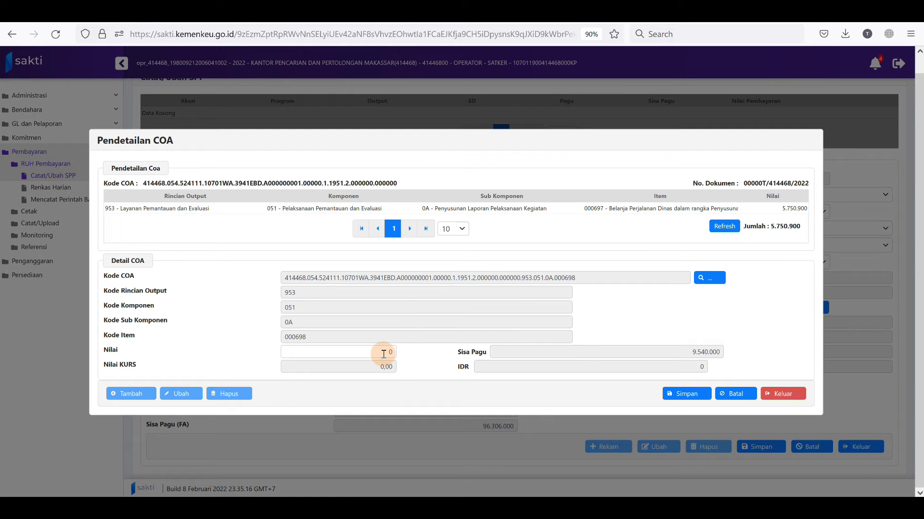
{"action": "left_click", "coordinate": [385, 353]}
{"action": "type", "text": "2.580.000"}
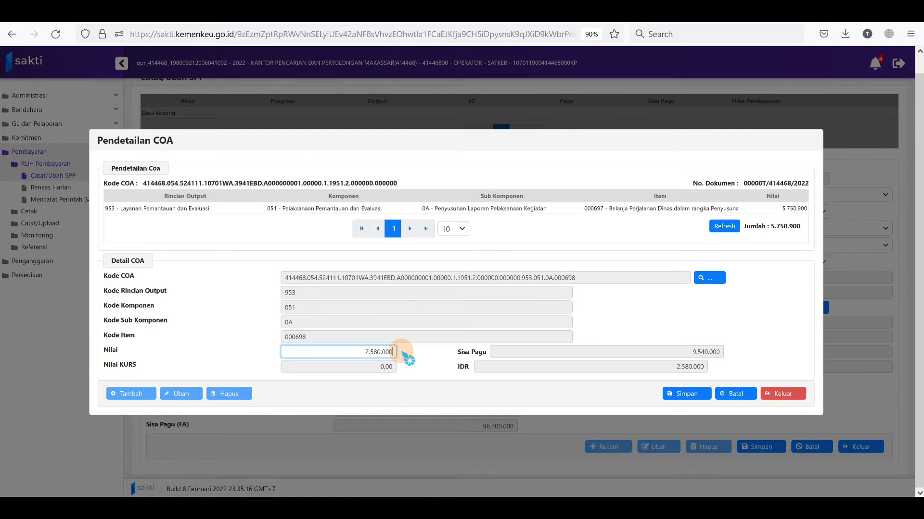
{"action": "left_click", "coordinate": [687, 394]}
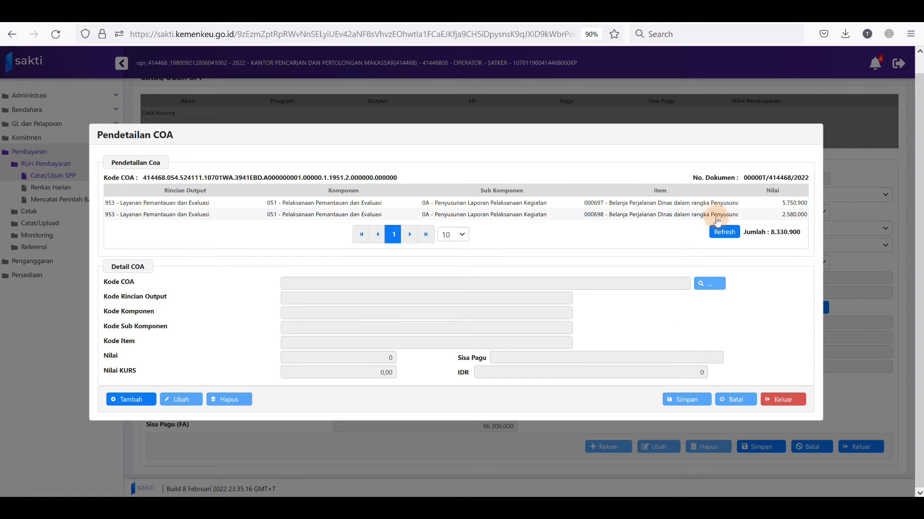
Save a detail line for item 000699 with Nilai 1.654.417, Jumlah now 9.985.317.
{"action": "left_click_drag", "start_coordinate": [582, 190], "coordinate": [514, 190]}
{"action": "left_click_drag", "start_coordinate": [491, 197], "coordinate": [476, 192]}
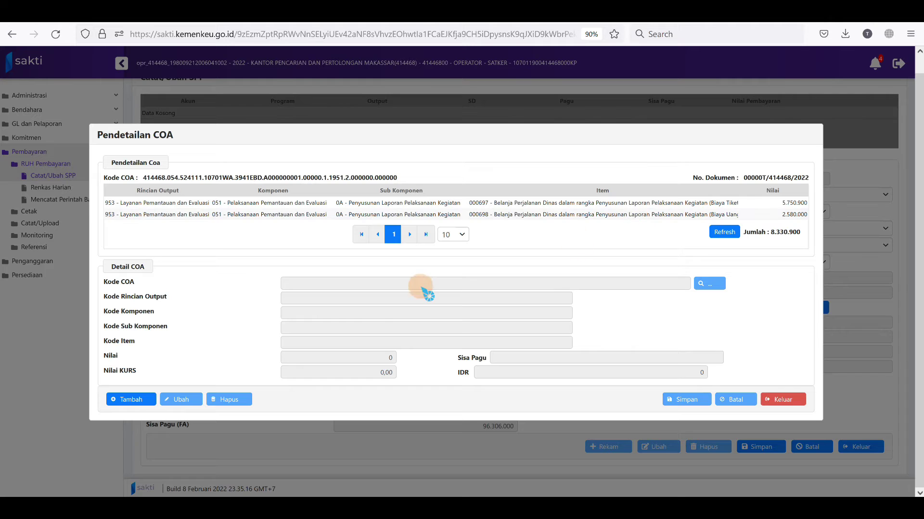
{"action": "left_click", "coordinate": [140, 404]}
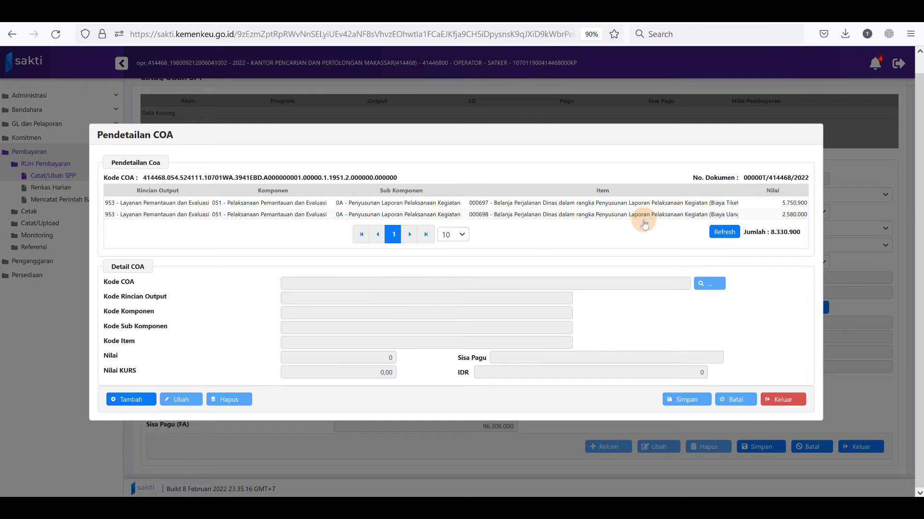
{"action": "left_click", "coordinate": [119, 402]}
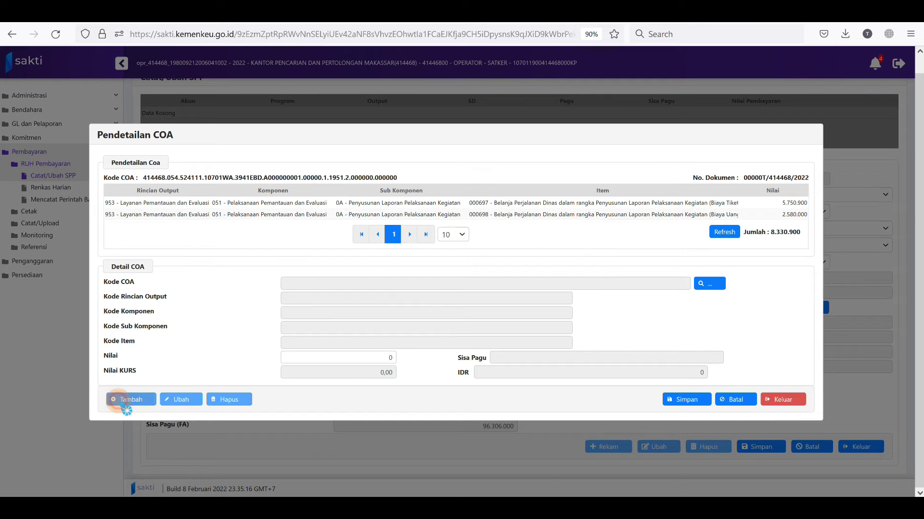
{"action": "left_click", "coordinate": [712, 289]}
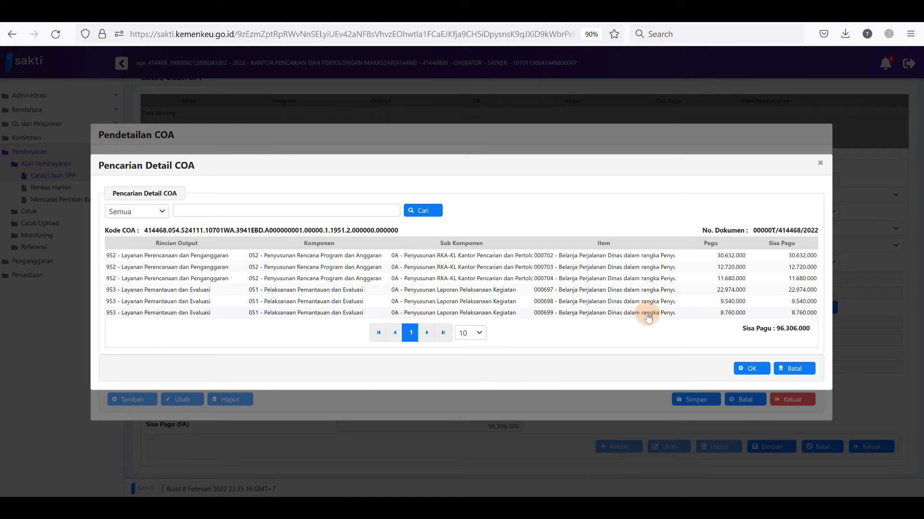
{"action": "left_click", "coordinate": [637, 313]}
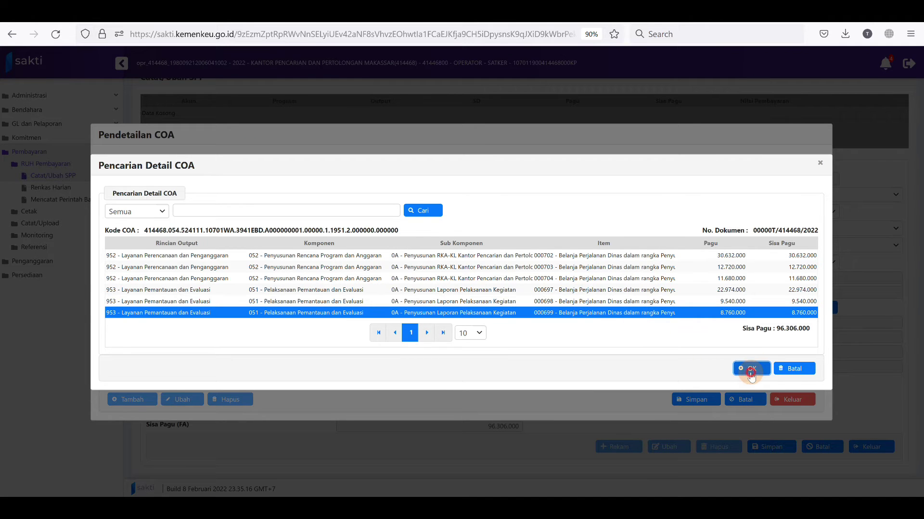
{"action": "left_click", "coordinate": [751, 371]}
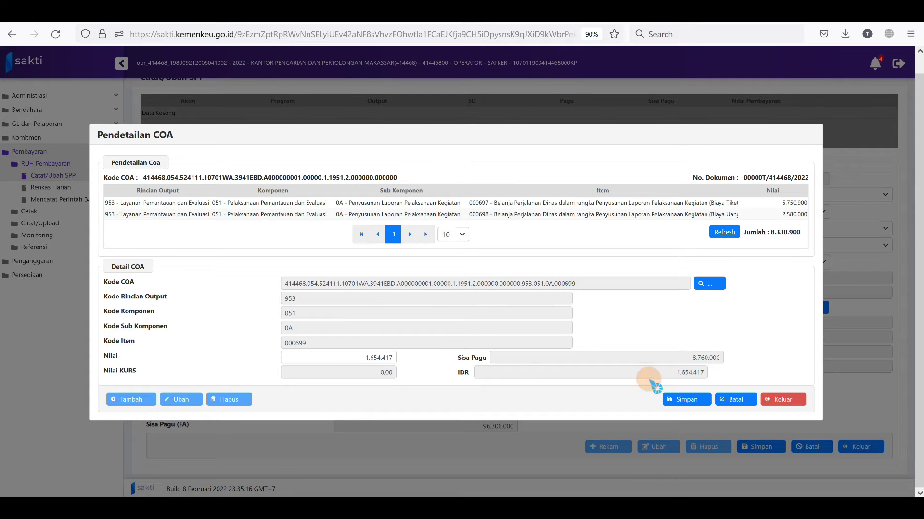
{"action": "left_click", "coordinate": [682, 400]}
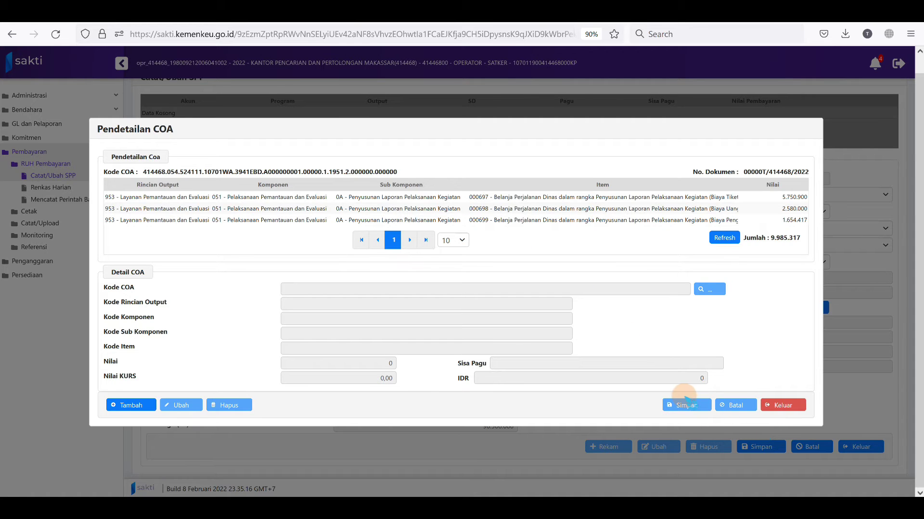
Close Pendetailan COA, leaving account 524111 saved at Nilai Pembayaran 9.985.317.
{"action": "left_click", "coordinate": [784, 407]}
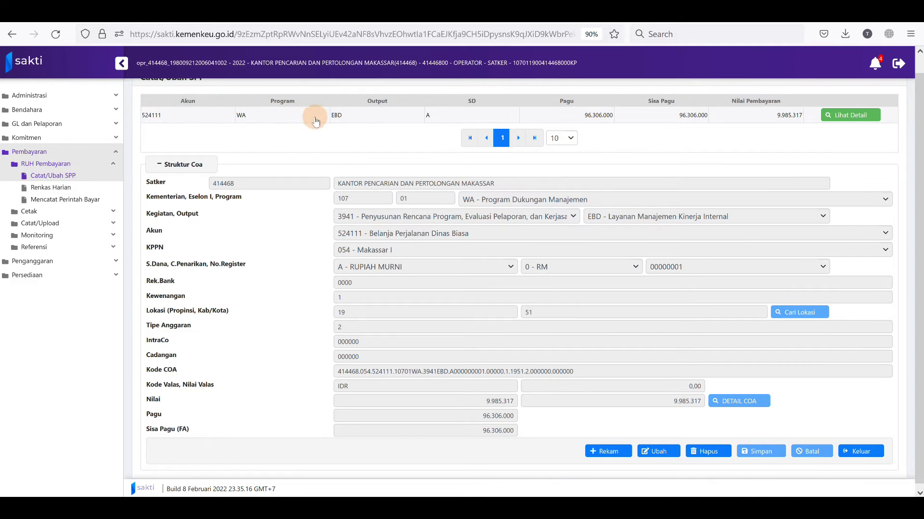
{"action": "scroll", "coordinate": [327, 135], "scroll_direction": "up", "scroll_amount": 1}
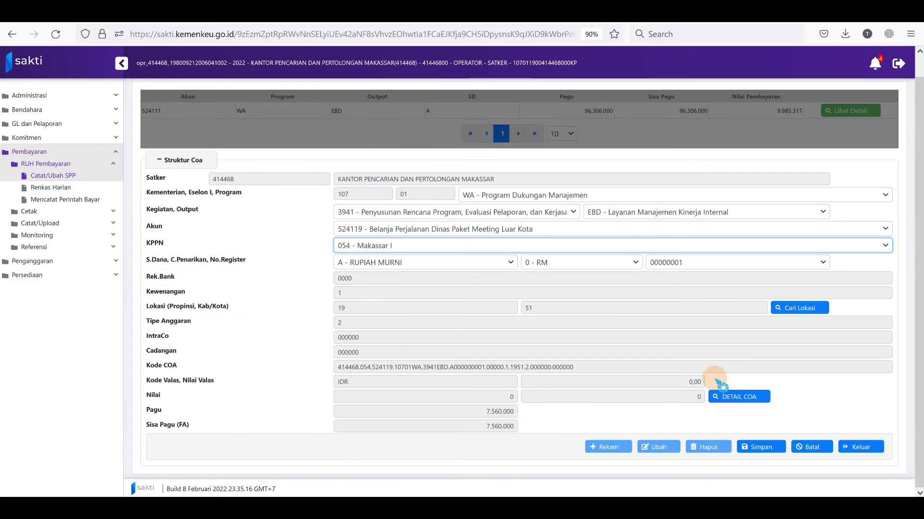
For account 524119, save a detail line for item 000700 worth 680.000, then exit.
{"action": "left_click", "coordinate": [741, 399]}
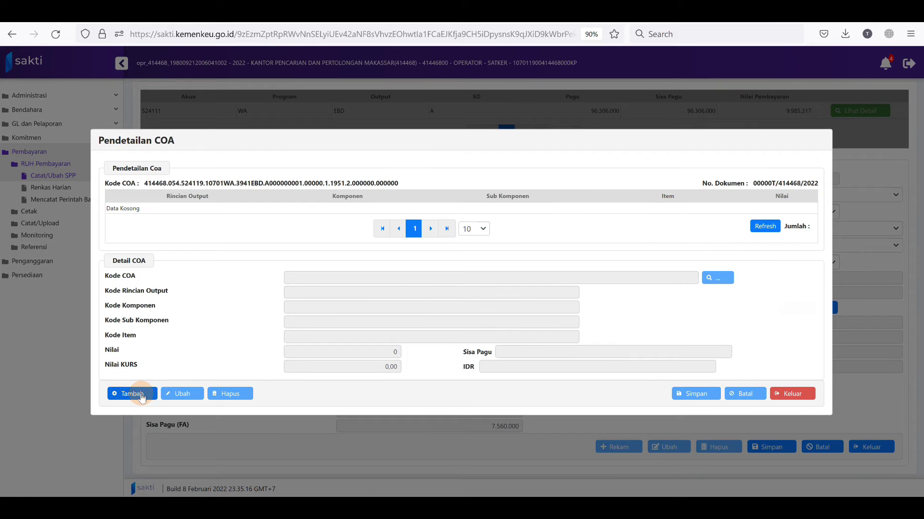
{"action": "left_click", "coordinate": [140, 395]}
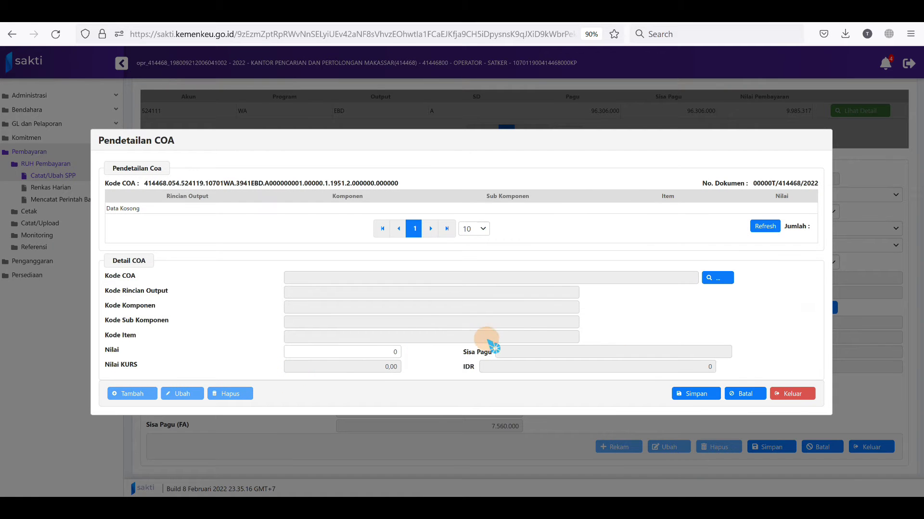
{"action": "left_click", "coordinate": [711, 280]}
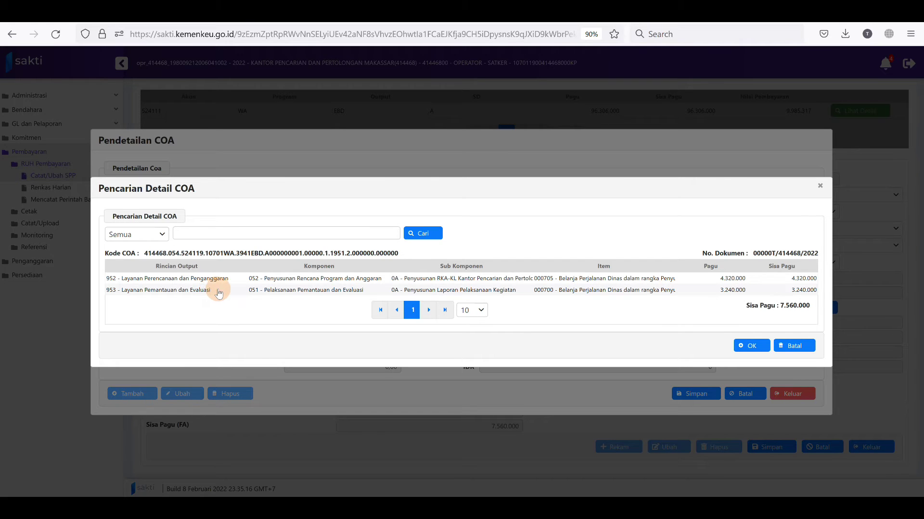
{"action": "left_click", "coordinate": [666, 290]}
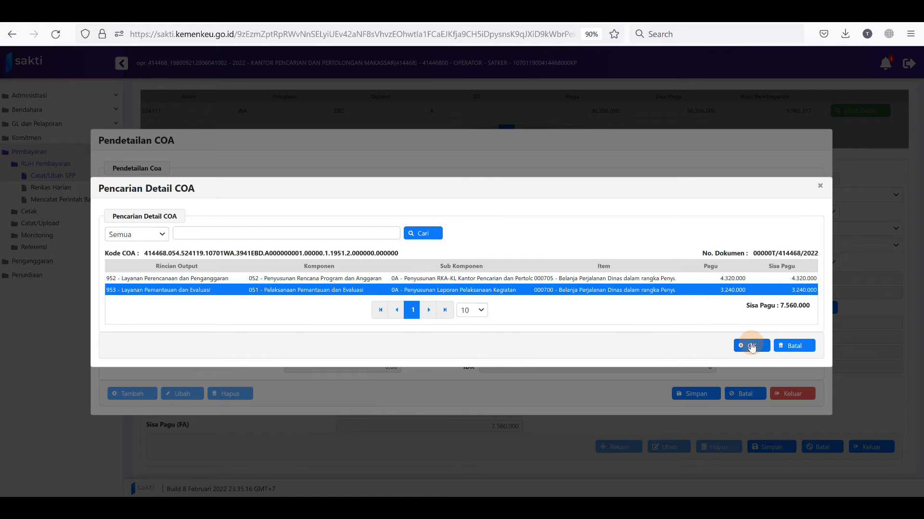
{"action": "left_click", "coordinate": [751, 346]}
{"action": "left_click", "coordinate": [380, 352]}
{"action": "type", "text": "6800000"}
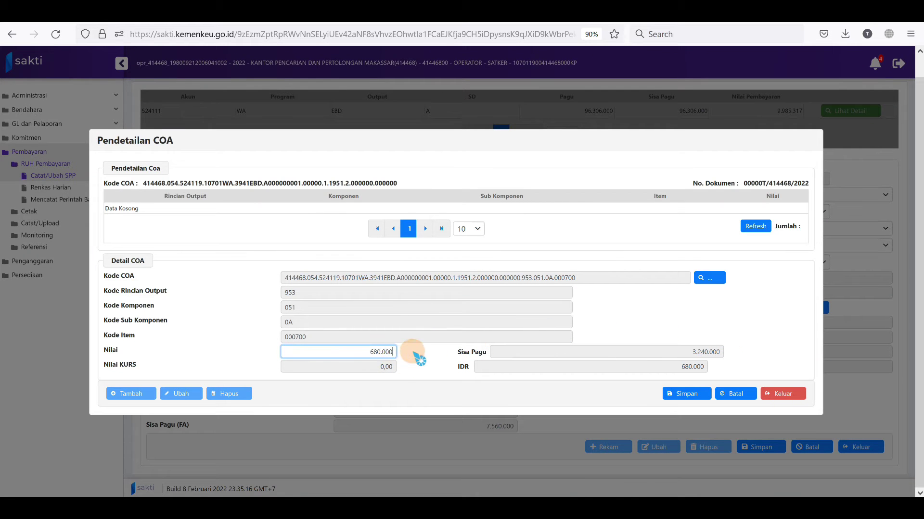
{"action": "left_click", "coordinate": [688, 395]}
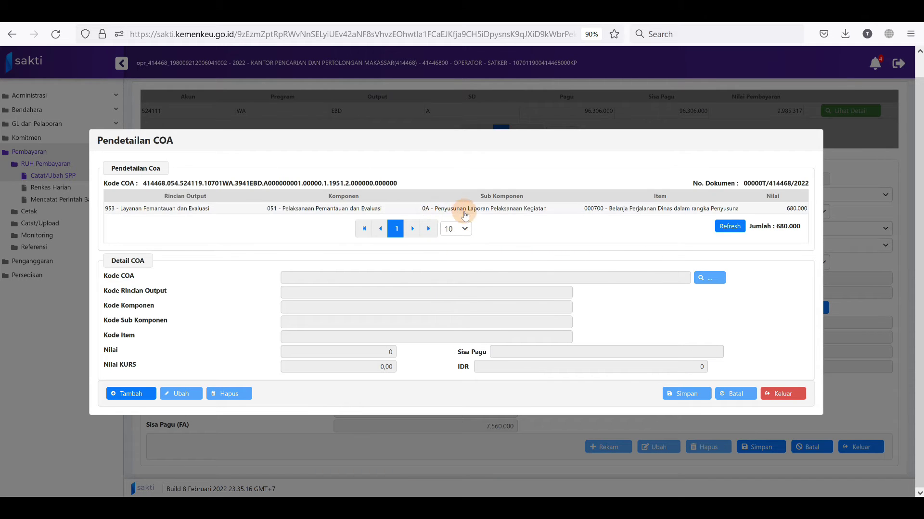
{"action": "left_click", "coordinate": [783, 395]}
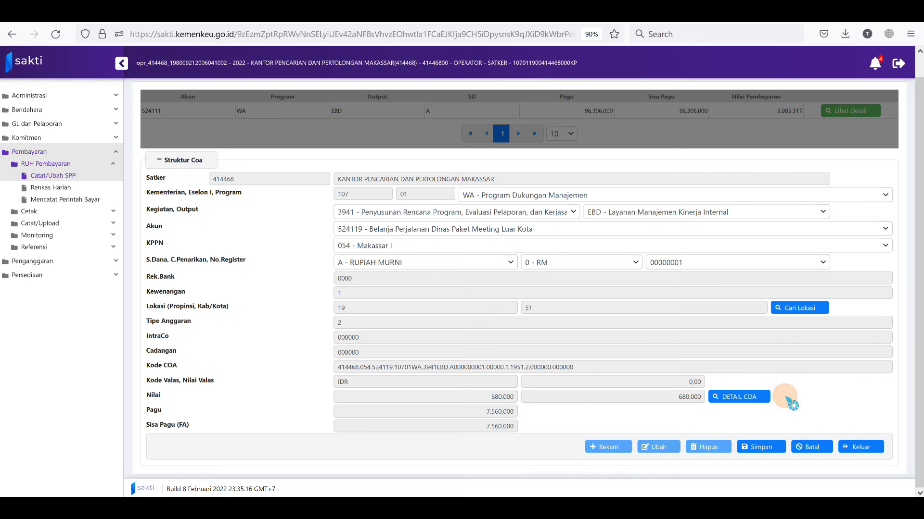
Save the 524119 account line (680.000) and return to the SPP's COA distribution.
{"action": "left_click", "coordinate": [761, 448]}
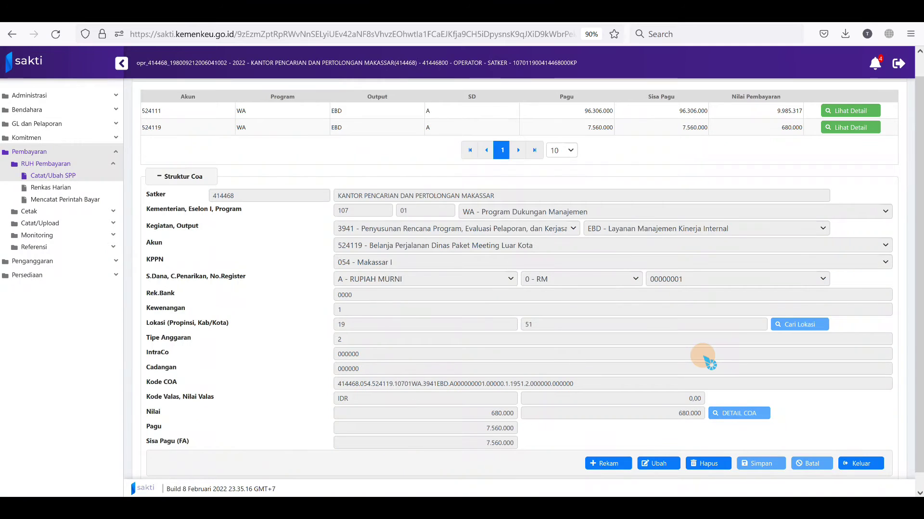
{"action": "scroll", "coordinate": [435, 164], "scroll_direction": "up", "scroll_amount": 1}
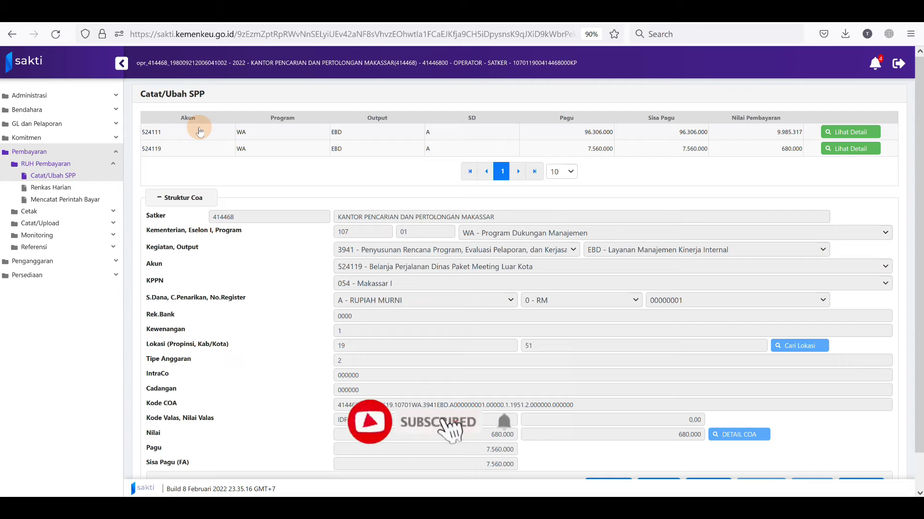
{"action": "scroll", "coordinate": [563, 282], "scroll_direction": "down", "scroll_amount": 1}
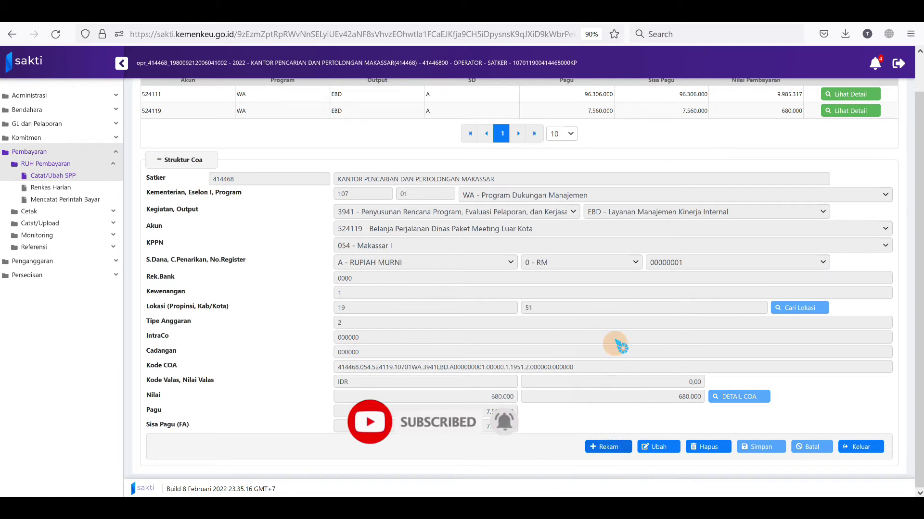
{"action": "scroll", "coordinate": [464, 161], "scroll_direction": "up", "scroll_amount": 1}
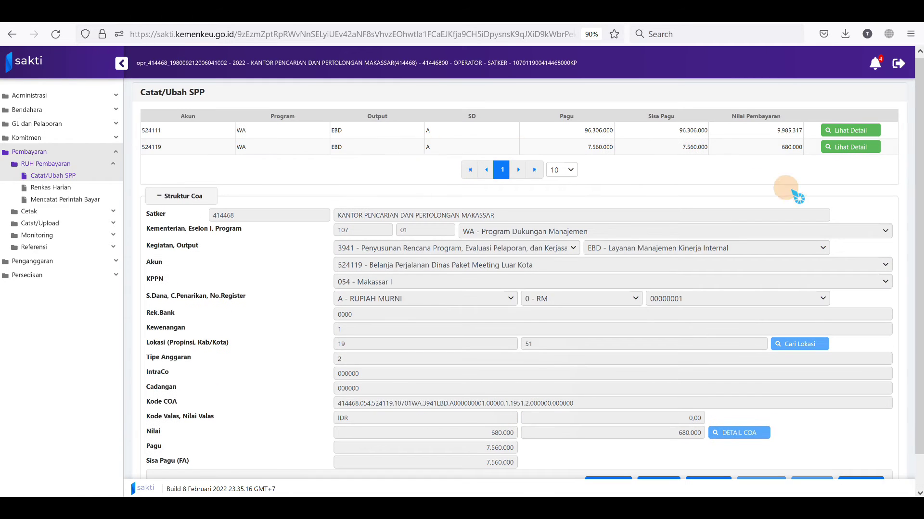
{"action": "scroll", "coordinate": [745, 188], "scroll_direction": "down", "scroll_amount": 1}
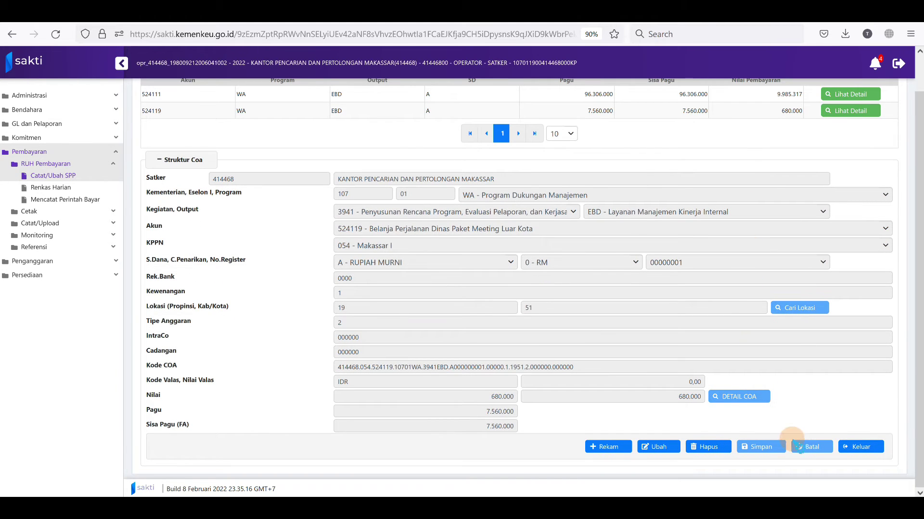
{"action": "left_click", "coordinate": [860, 449]}
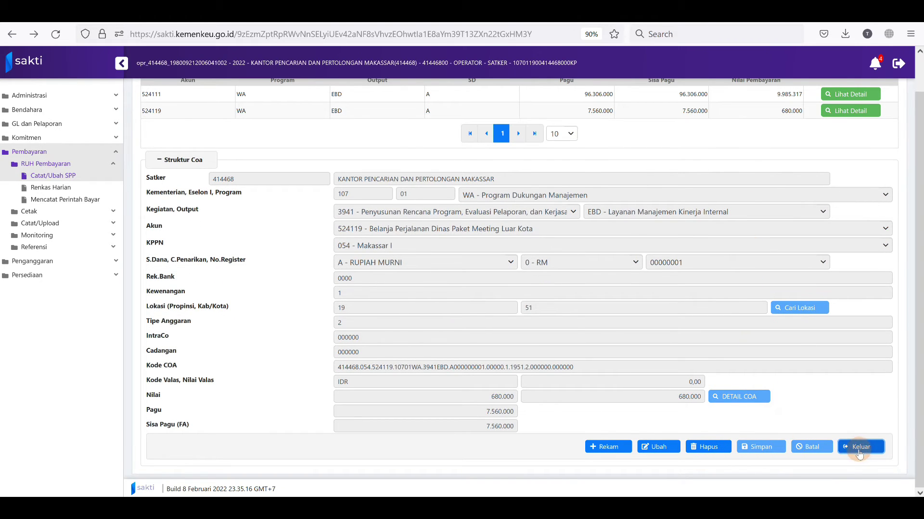
{"action": "scroll", "coordinate": [640, 409], "scroll_direction": "down", "scroll_amount": 5}
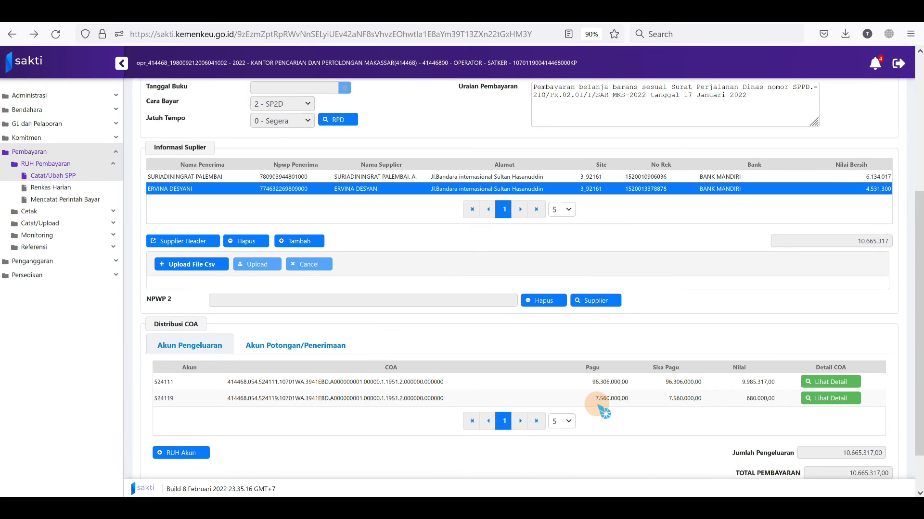
Scroll through the SPP to confirm Jumlah Pengeluaran and Total Pembayaran both read 10.665.317,00.
{"action": "scroll", "coordinate": [598, 402], "scroll_direction": "down", "scroll_amount": 1}
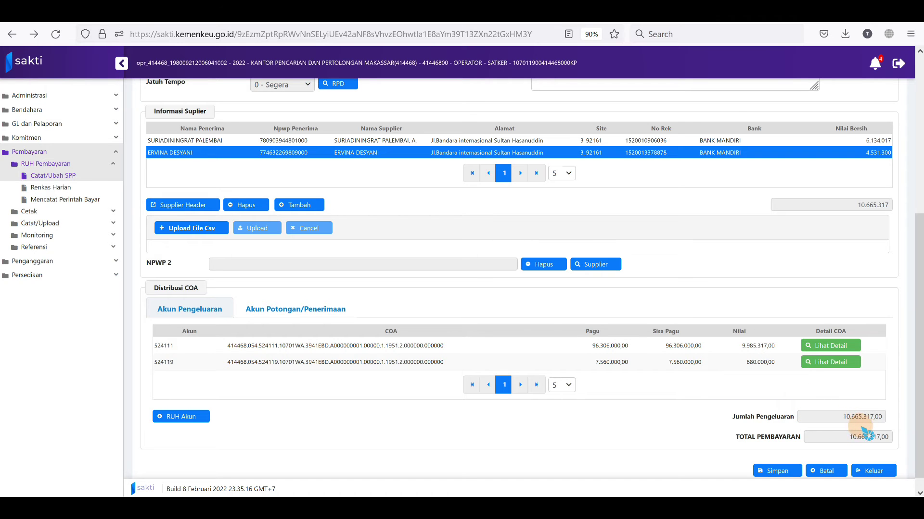
{"action": "scroll", "coordinate": [837, 370], "scroll_direction": "up", "scroll_amount": 1}
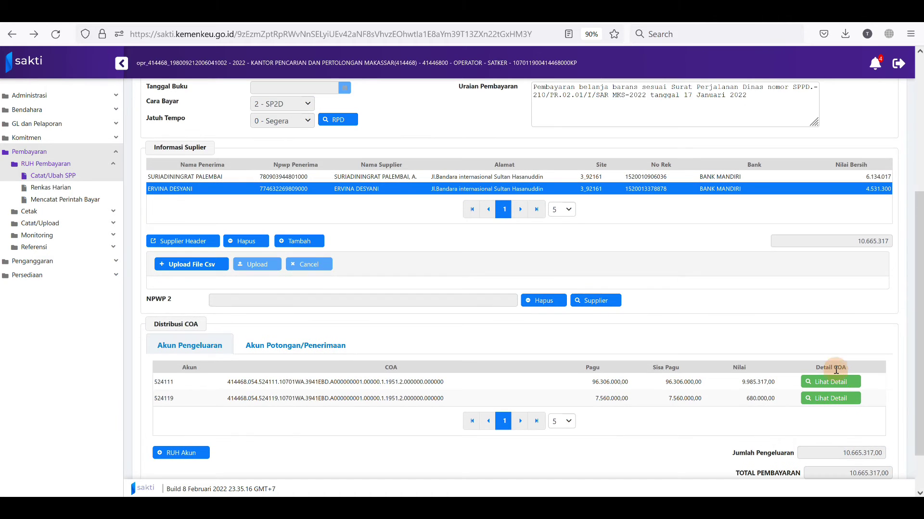
{"action": "scroll", "coordinate": [853, 326], "scroll_direction": "down", "scroll_amount": 1}
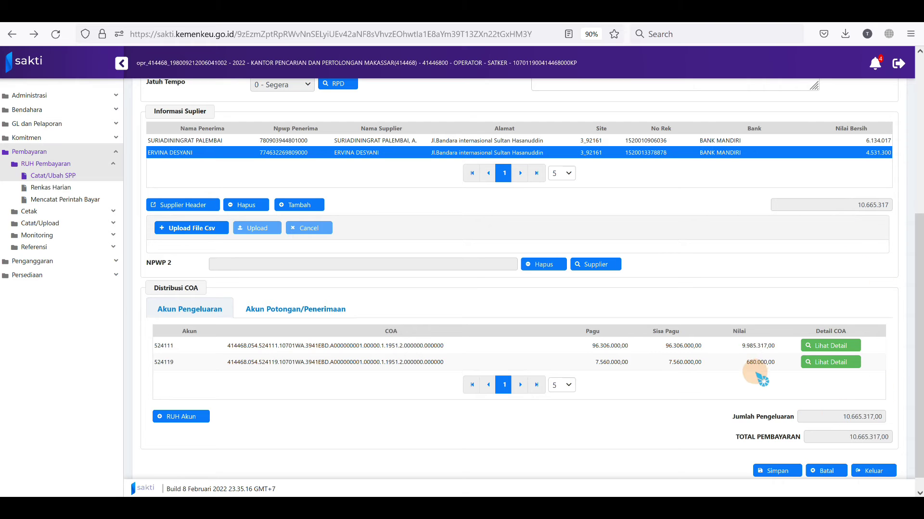
{"action": "scroll", "coordinate": [758, 374], "scroll_direction": "down", "scroll_amount": 1}
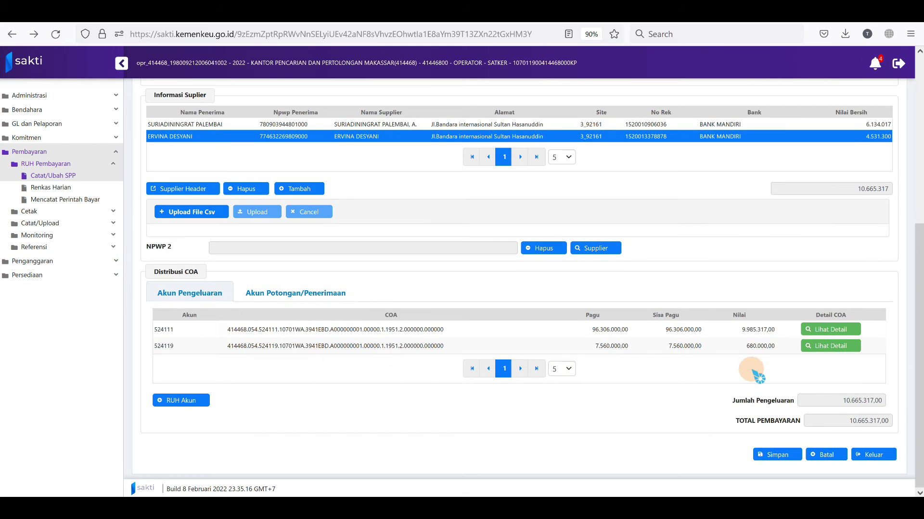
Save SPP 00018T for 10.665.317 and close the Catat/Ubah SPP form.
{"action": "left_click", "coordinate": [778, 457]}
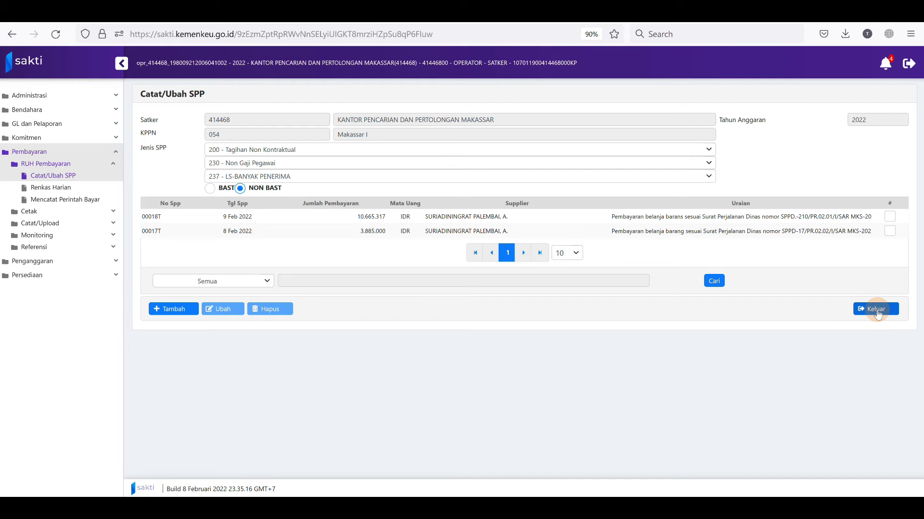
{"action": "left_click", "coordinate": [876, 311]}
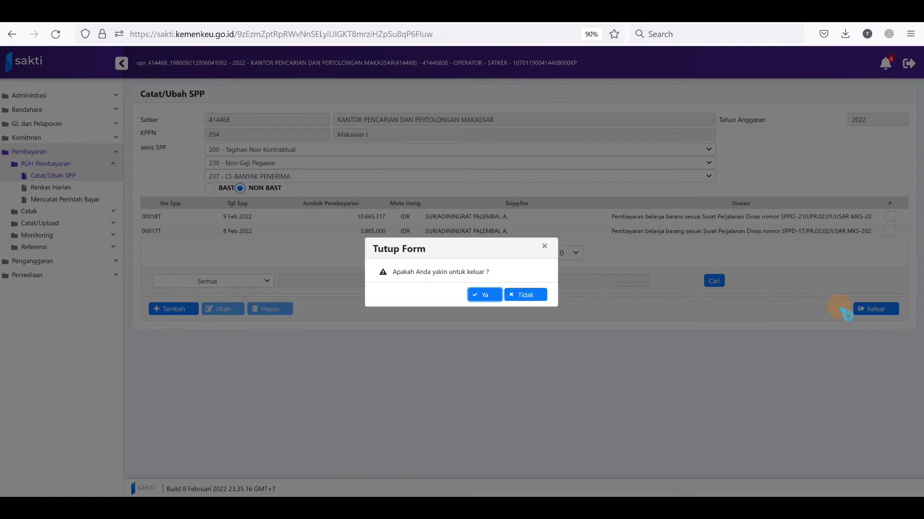
{"action": "left_click", "coordinate": [484, 296]}
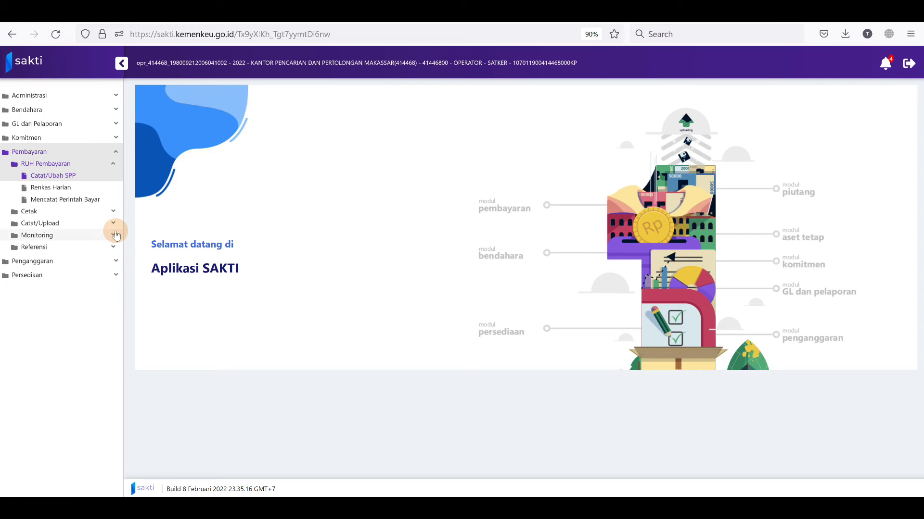
Download the SPP printout for bill 00018T with the PPK set as signatory.
{"action": "left_click", "coordinate": [113, 212]}
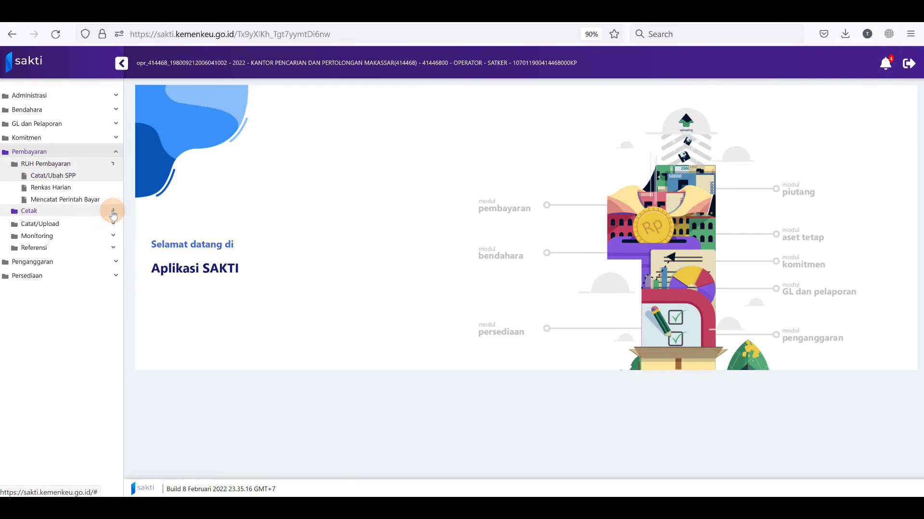
{"action": "left_click", "coordinate": [65, 190]}
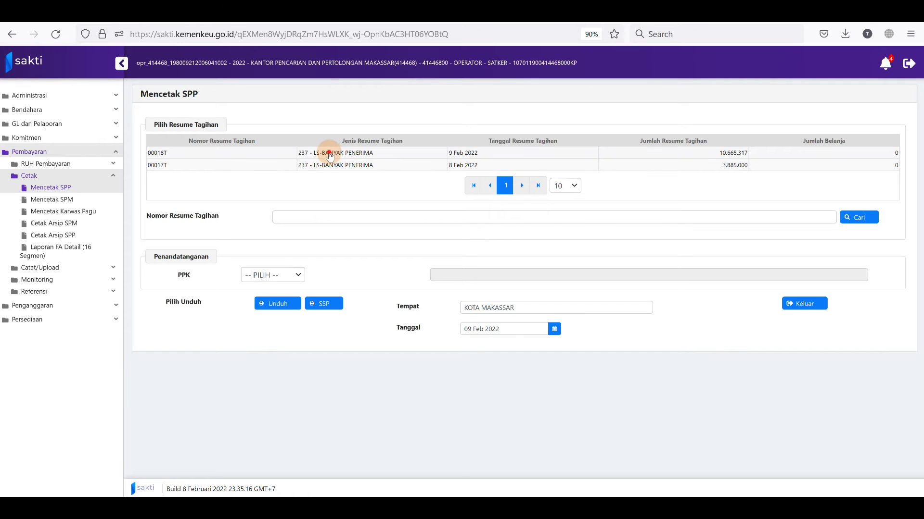
{"action": "left_click", "coordinate": [329, 153]}
{"action": "left_click", "coordinate": [301, 275]}
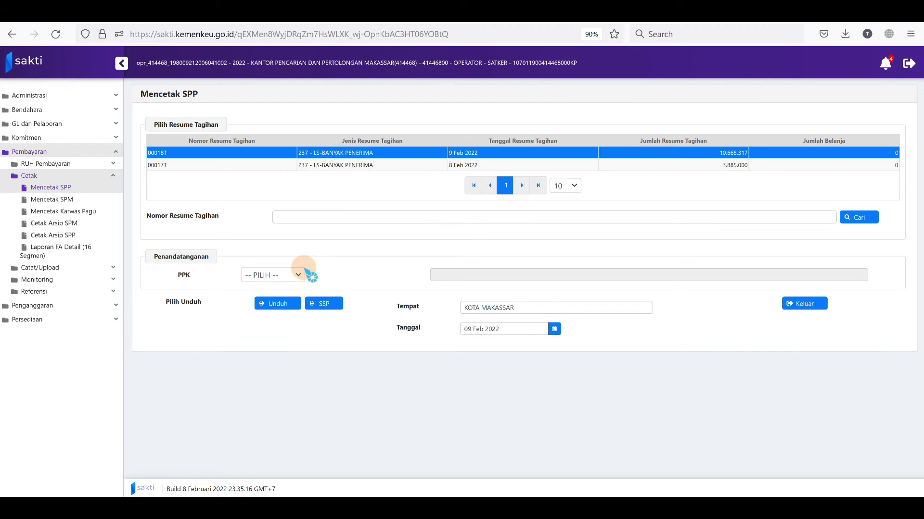
{"action": "left_click", "coordinate": [308, 294]}
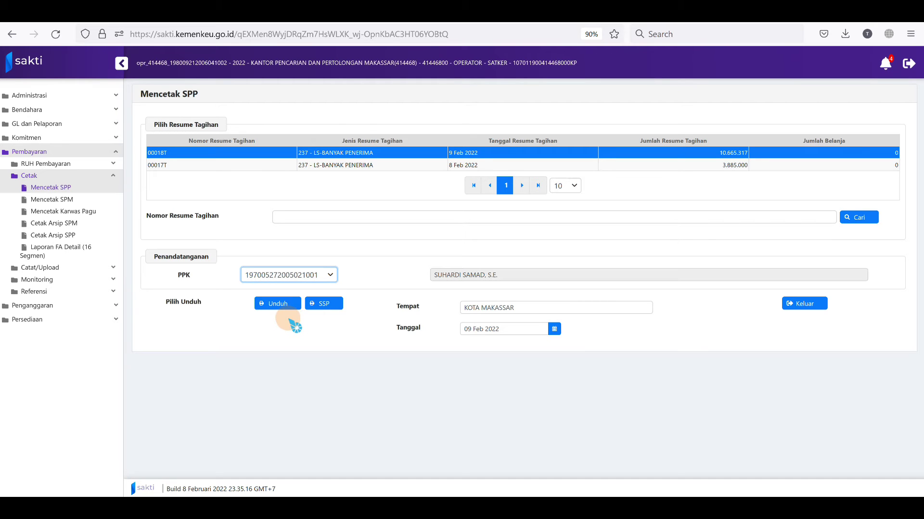
{"action": "left_click", "coordinate": [277, 306]}
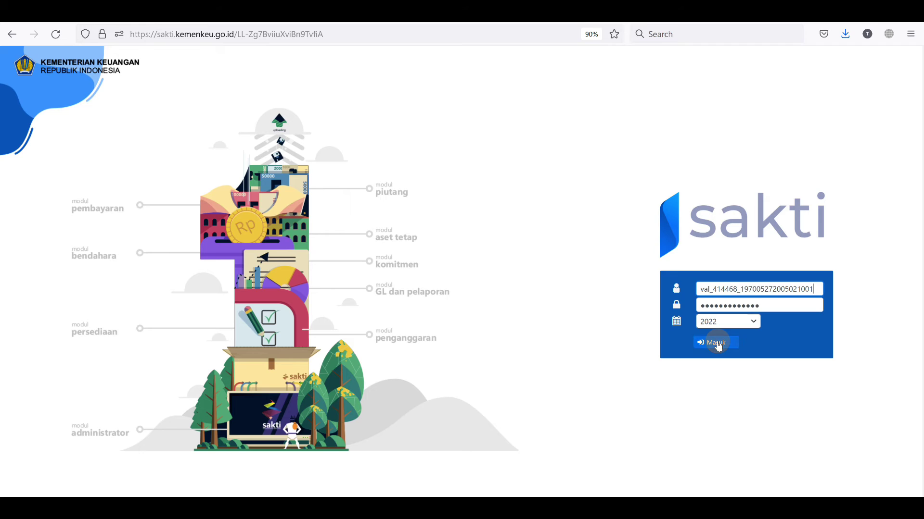
Sign in as the validator and expand Pembayaran > Validasi in the sidebar.
{"action": "left_click", "coordinate": [716, 342]}
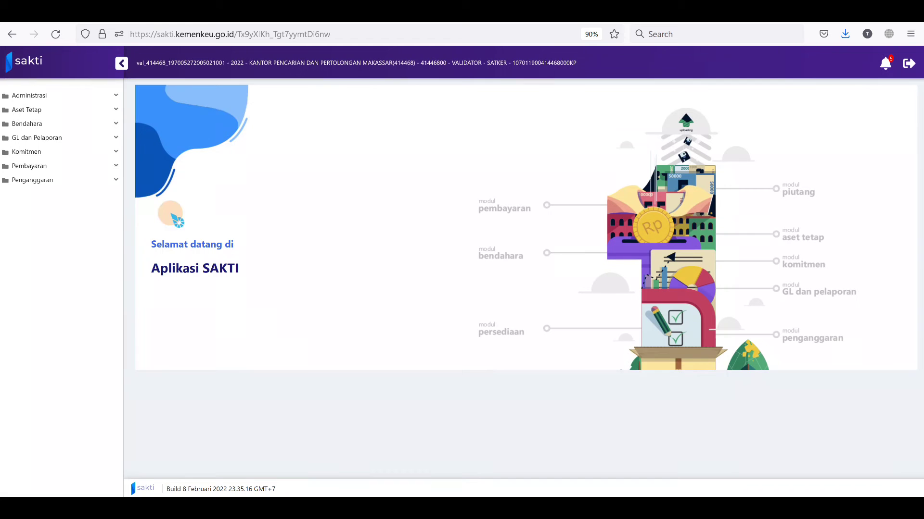
{"action": "left_click", "coordinate": [115, 167]}
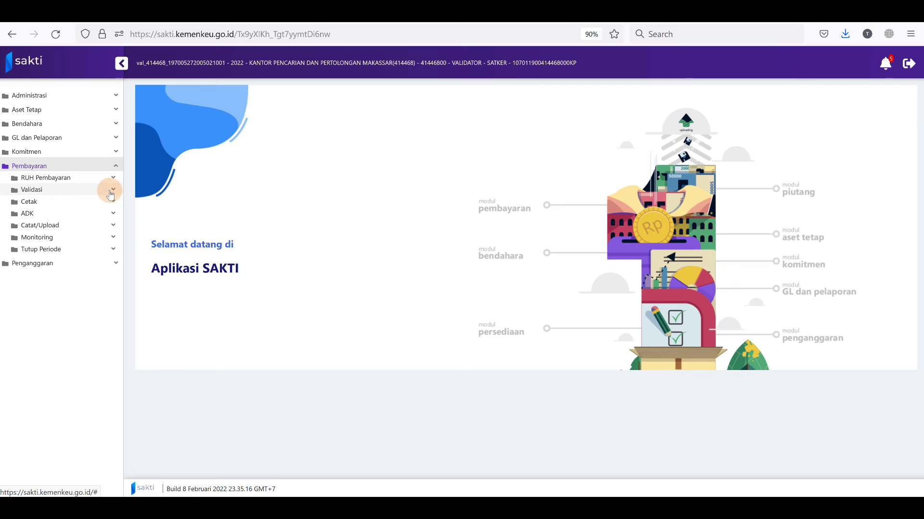
{"action": "left_click", "coordinate": [112, 192]}
Approve SPPs 00017T and 00018T to Setuju SPP, then close the validation form.
{"action": "left_click", "coordinate": [57, 202]}
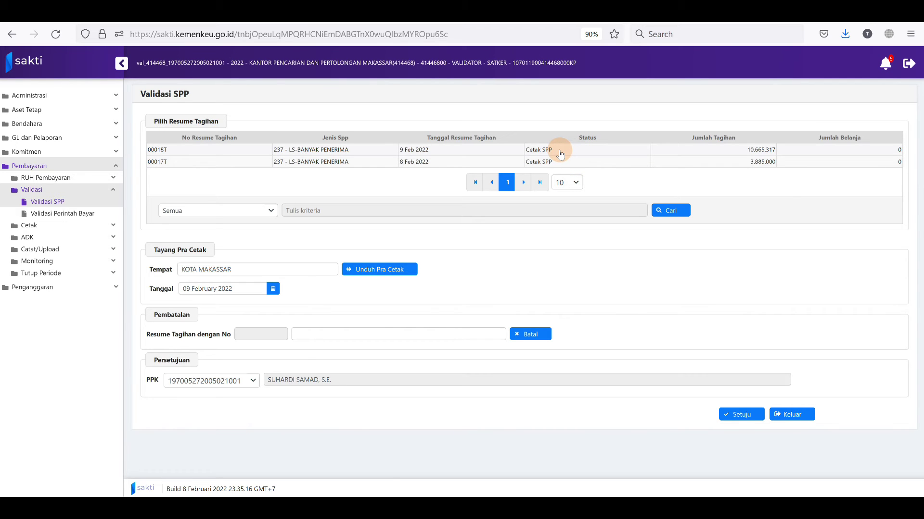
{"action": "left_click", "coordinate": [350, 164]}
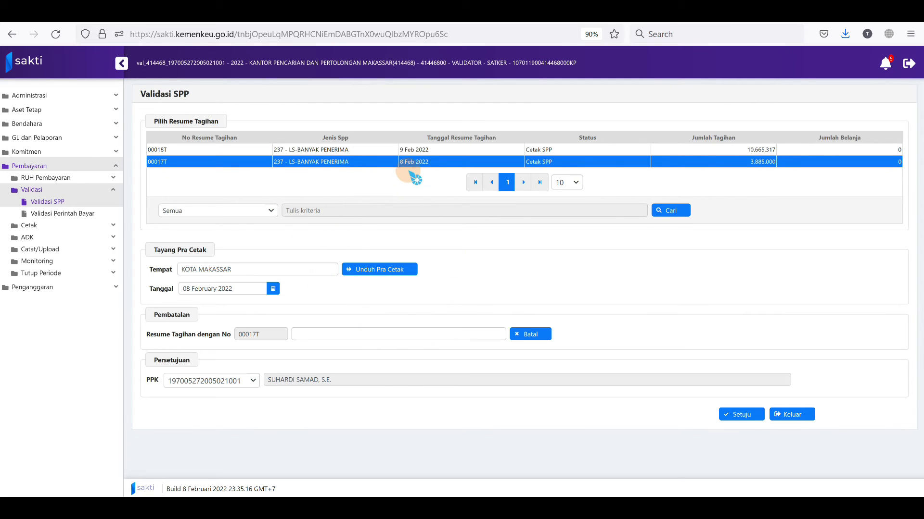
{"action": "left_click", "coordinate": [741, 415]}
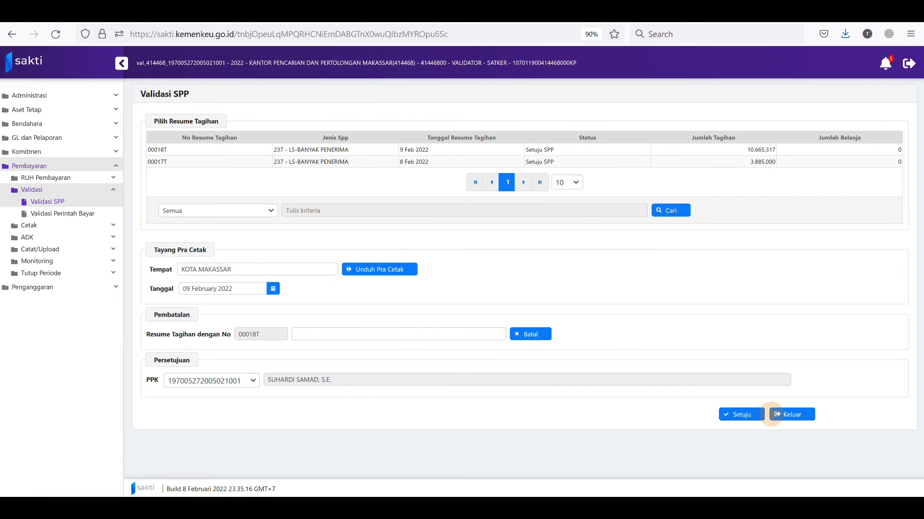
{"action": "left_click", "coordinate": [797, 422]}
{"action": "left_click", "coordinate": [485, 294]}
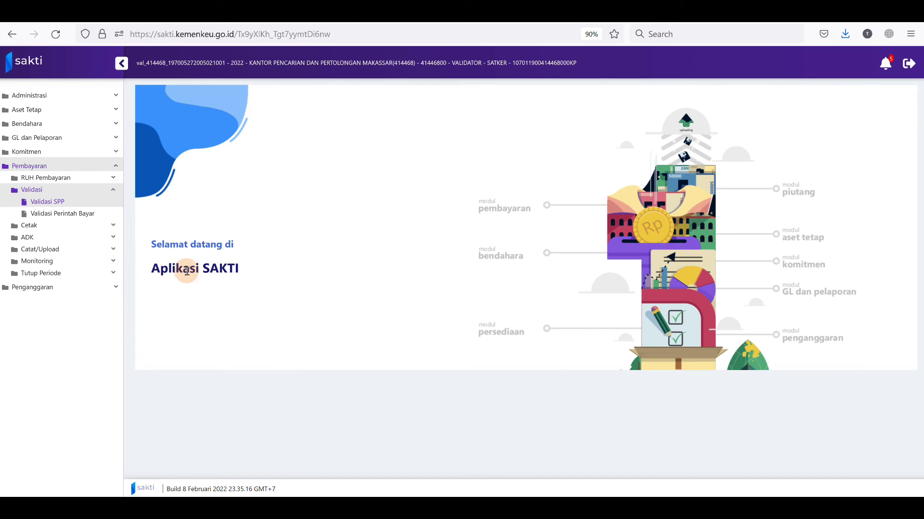
Tick bills 00018T and 00017T in ADK SPP OTP and create the ADK using an SMS code.
{"action": "left_click", "coordinate": [108, 237]}
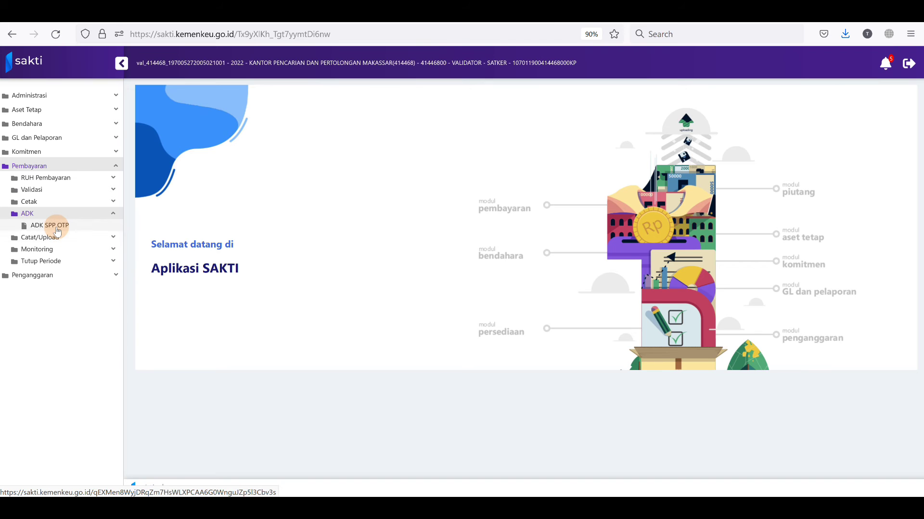
{"action": "left_click", "coordinate": [57, 230]}
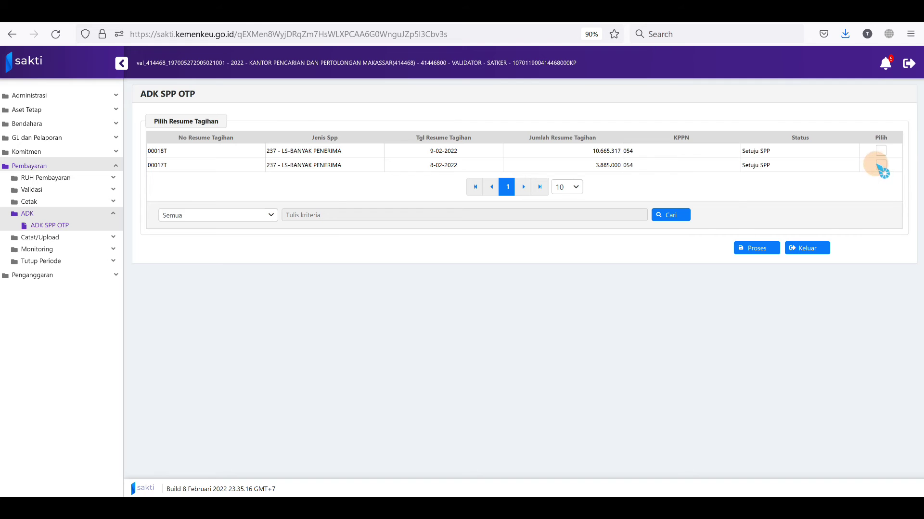
{"action": "left_click", "coordinate": [881, 150]}
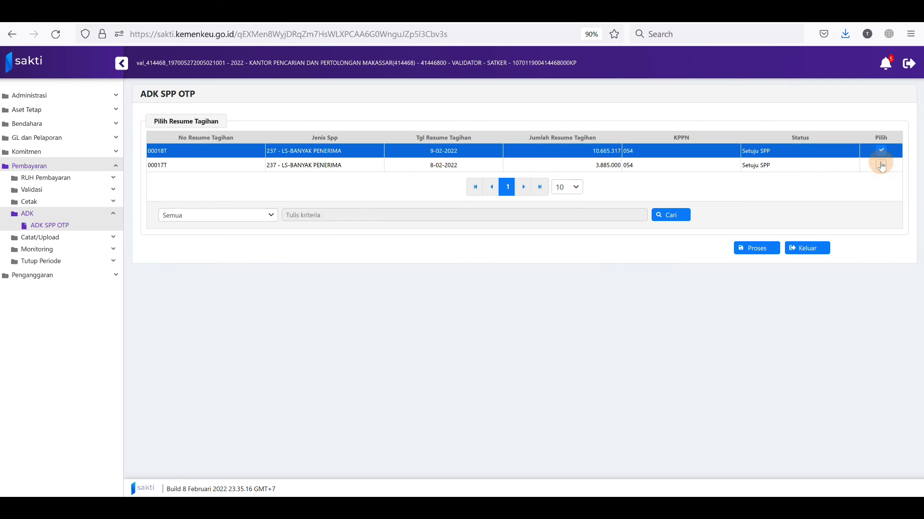
{"action": "left_click", "coordinate": [881, 165]}
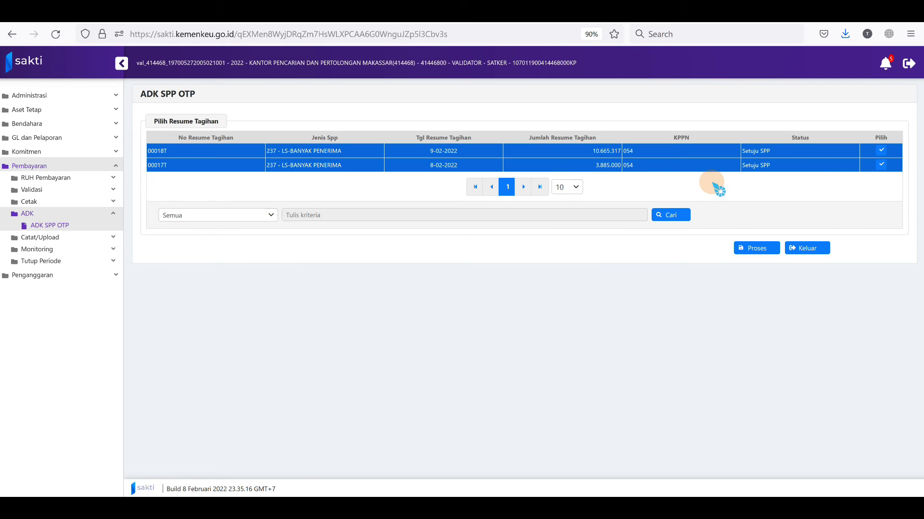
{"action": "left_click", "coordinate": [757, 248]}
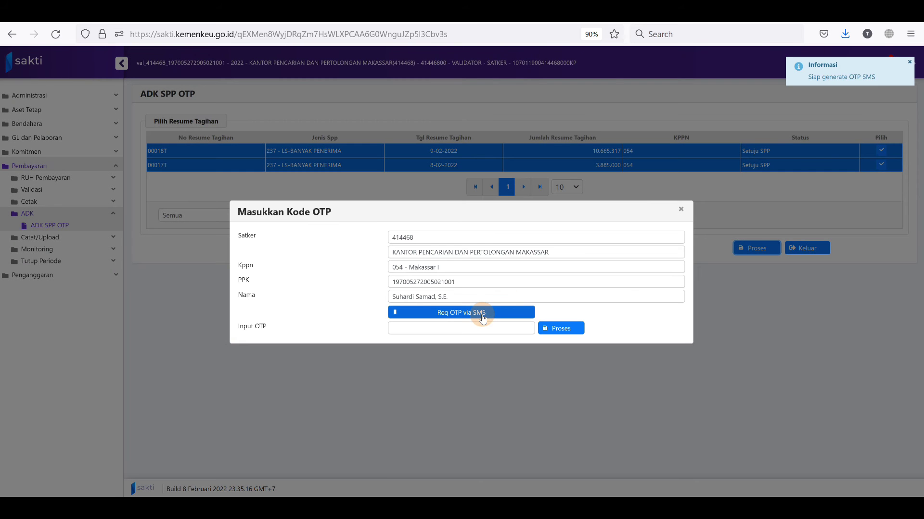
{"action": "left_click", "coordinate": [483, 318]}
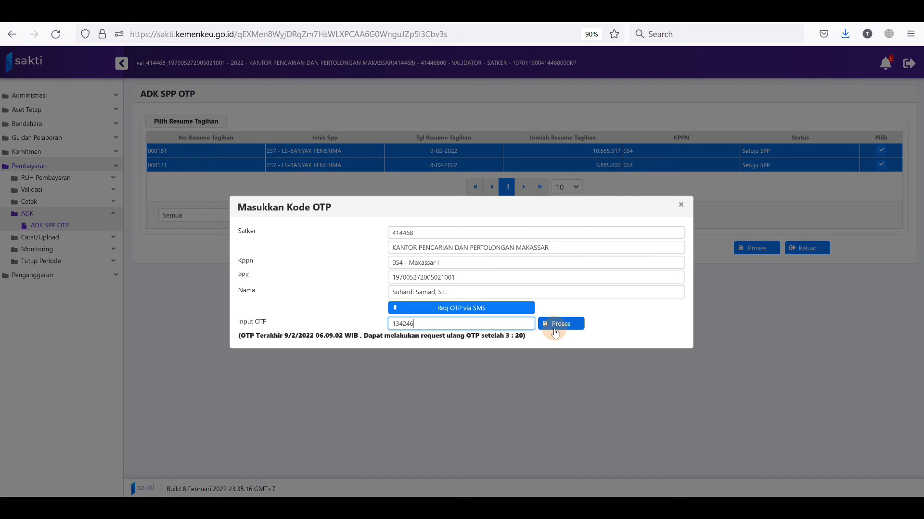
{"action": "left_click", "coordinate": [559, 326]}
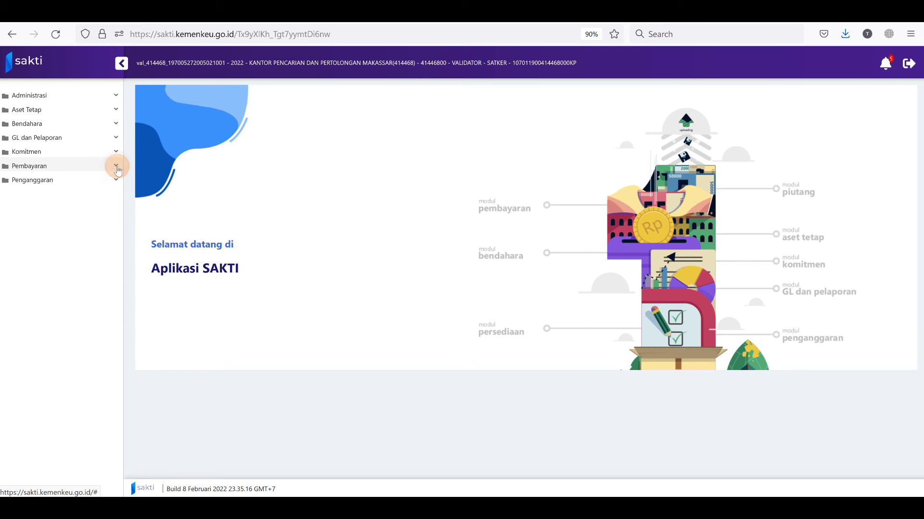
Open the Mencetak SPM page under Pembayaran > Cetak.
{"action": "left_click", "coordinate": [117, 169]}
{"action": "left_click", "coordinate": [62, 202]}
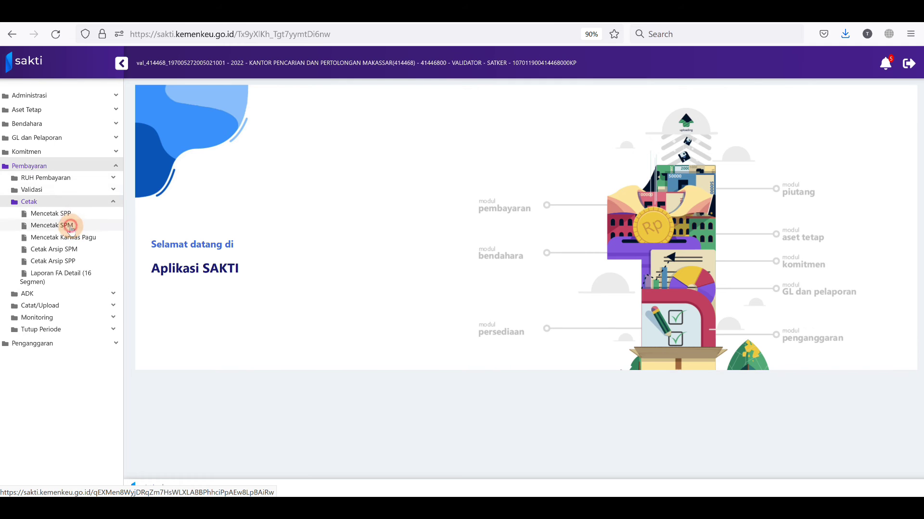
{"action": "left_click", "coordinate": [71, 227]}
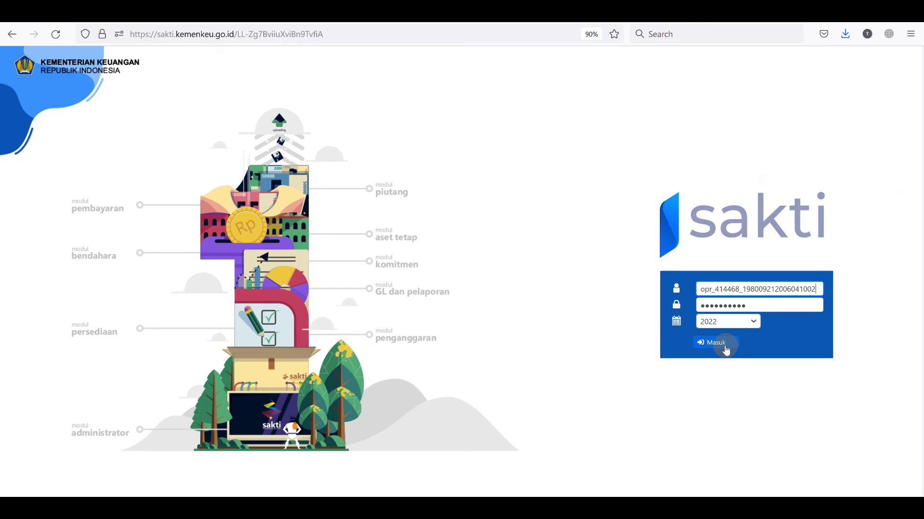
Sign in as the operator and go to Catat/Upload > Upload Dokumen Pendukung.
{"action": "left_click", "coordinate": [717, 342]}
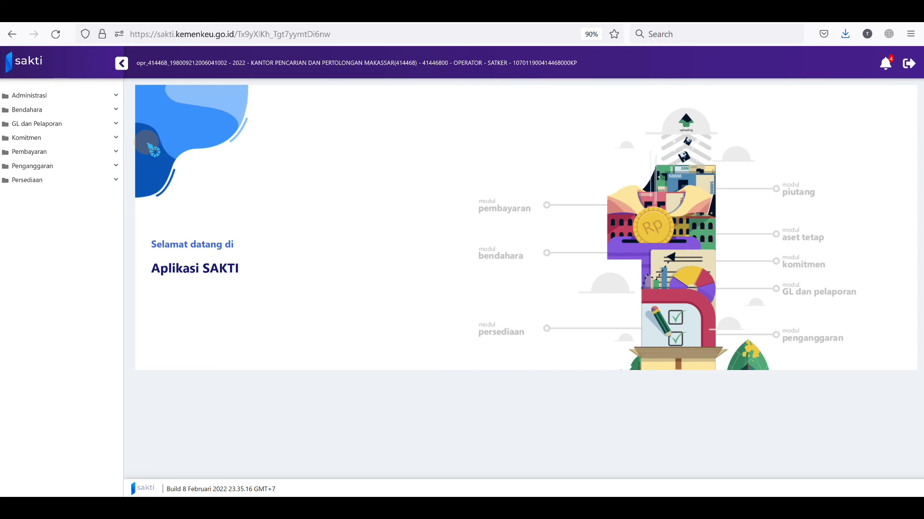
{"action": "left_click", "coordinate": [116, 152]}
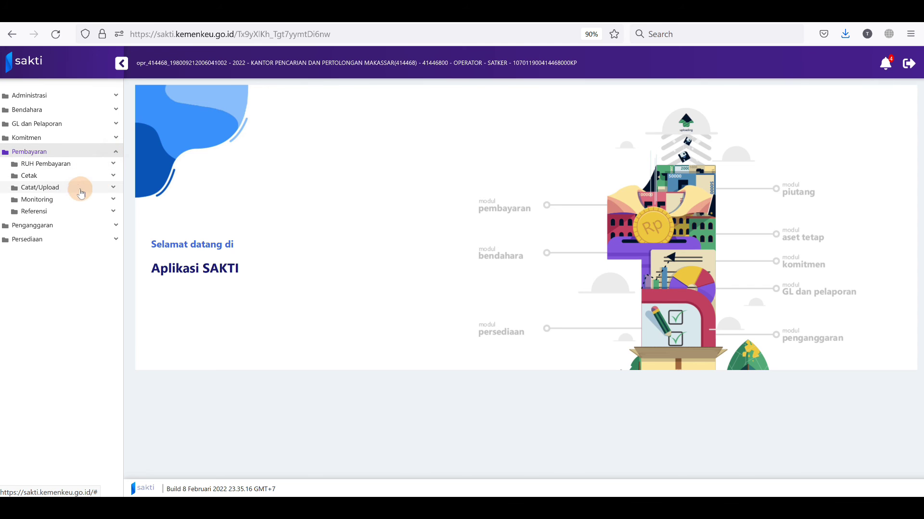
{"action": "left_click", "coordinate": [114, 188]}
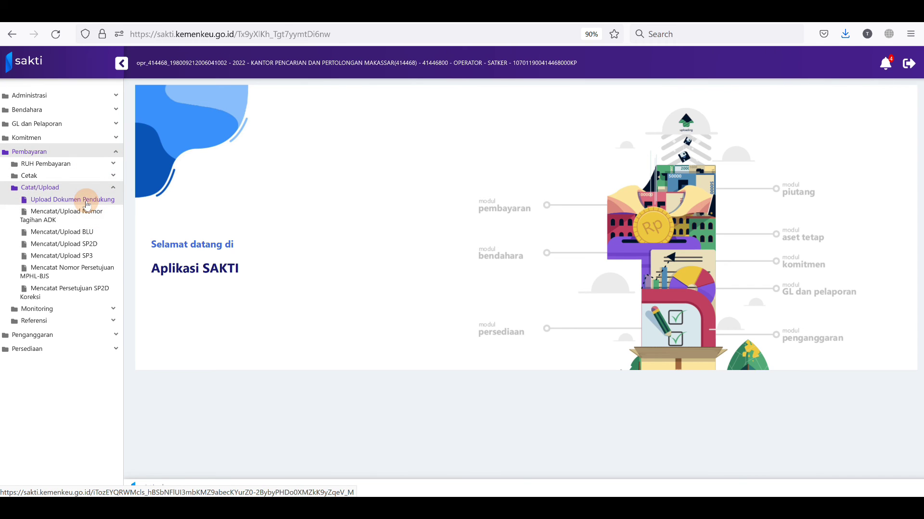
{"action": "left_click", "coordinate": [87, 204]}
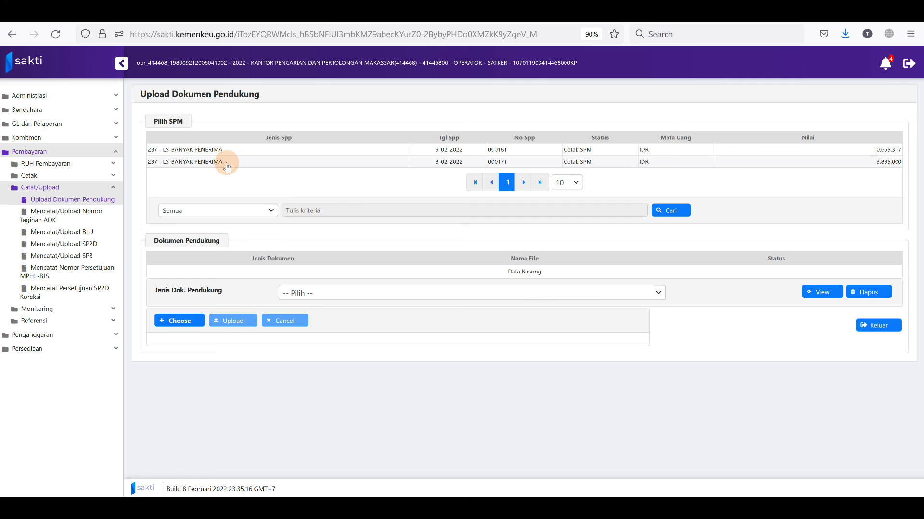
Upload 20220209093000.pdf as the signed scanned SPM for bill 00017T, then sign in as approver.
{"action": "left_click", "coordinate": [227, 164]}
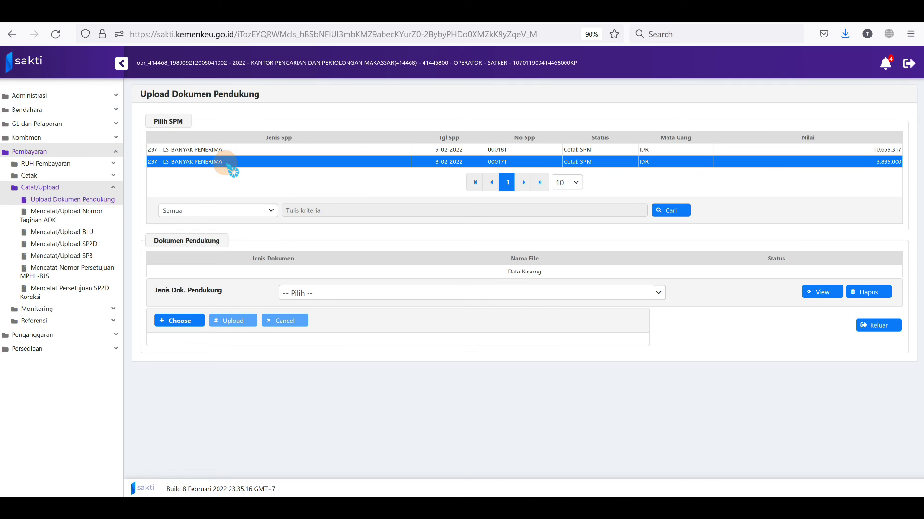
{"action": "left_click", "coordinate": [336, 297]}
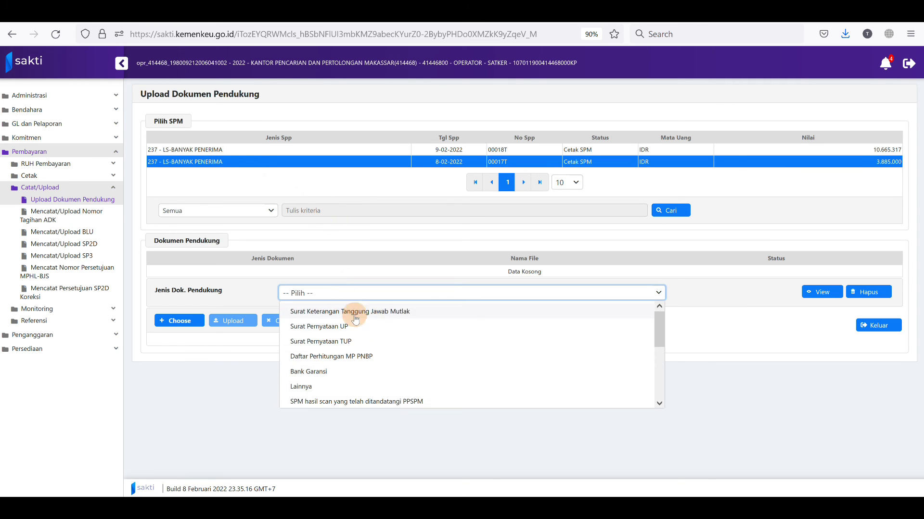
{"action": "left_click", "coordinate": [379, 404]}
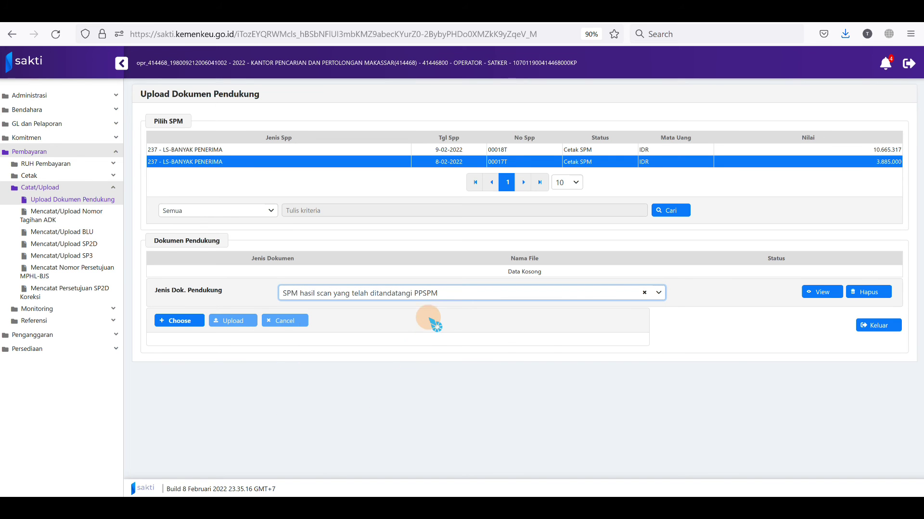
{"action": "left_click", "coordinate": [181, 322]}
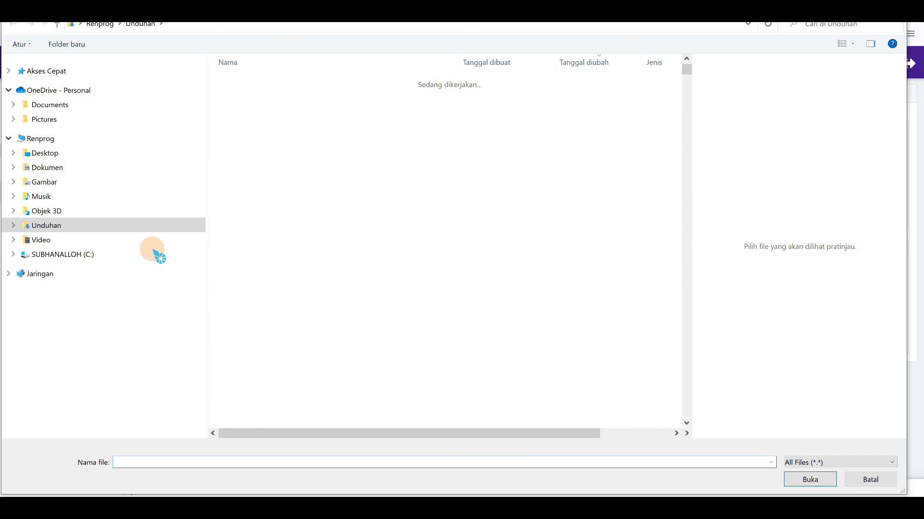
{"action": "left_click", "coordinate": [255, 95]}
{"action": "left_click", "coordinate": [818, 481]}
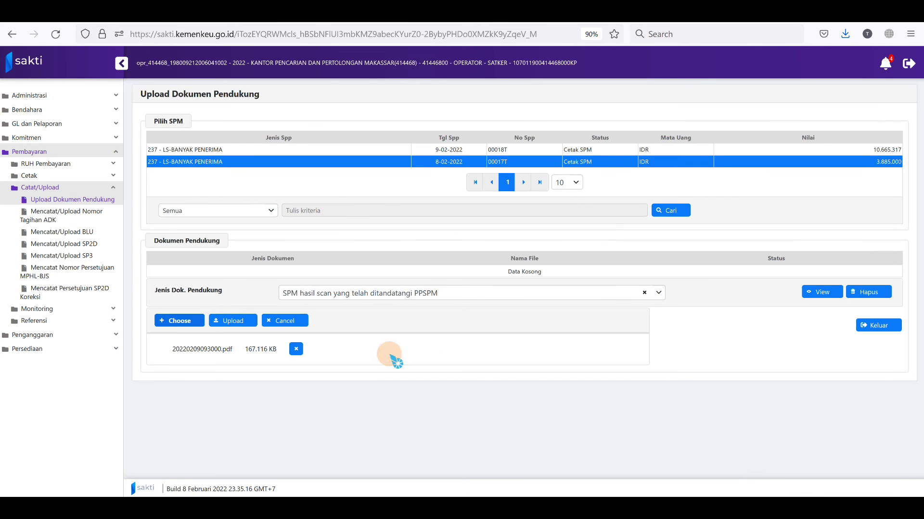
{"action": "left_click", "coordinate": [236, 321]}
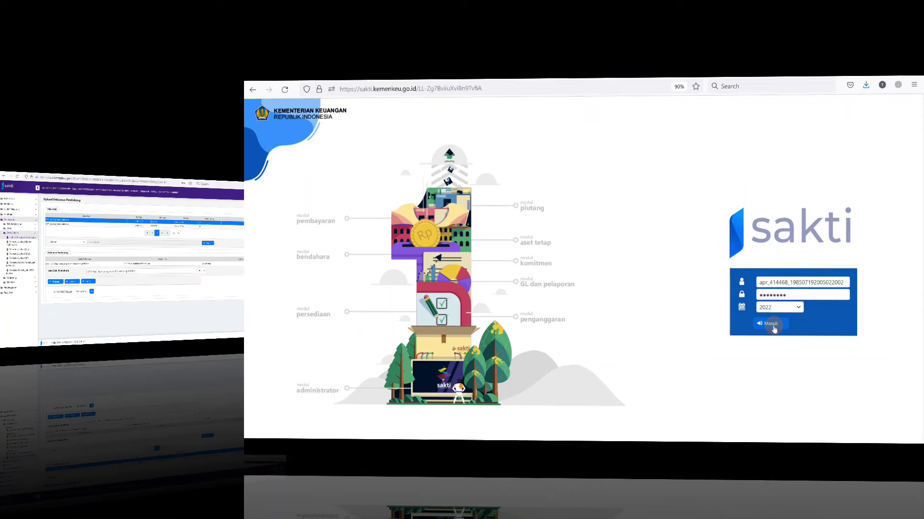
{"action": "left_click", "coordinate": [720, 345]}
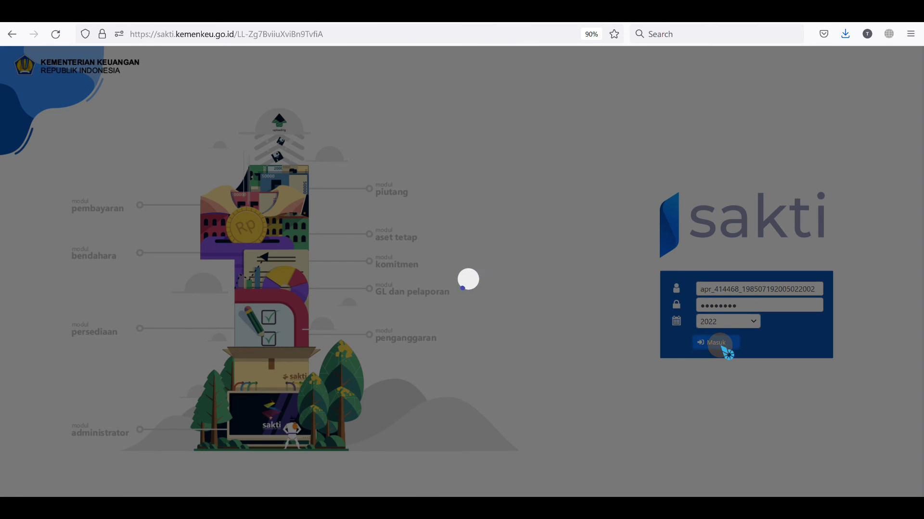
Open the Validasi SPM page under Pembayaran > Validasi.
{"action": "left_click", "coordinate": [114, 152]}
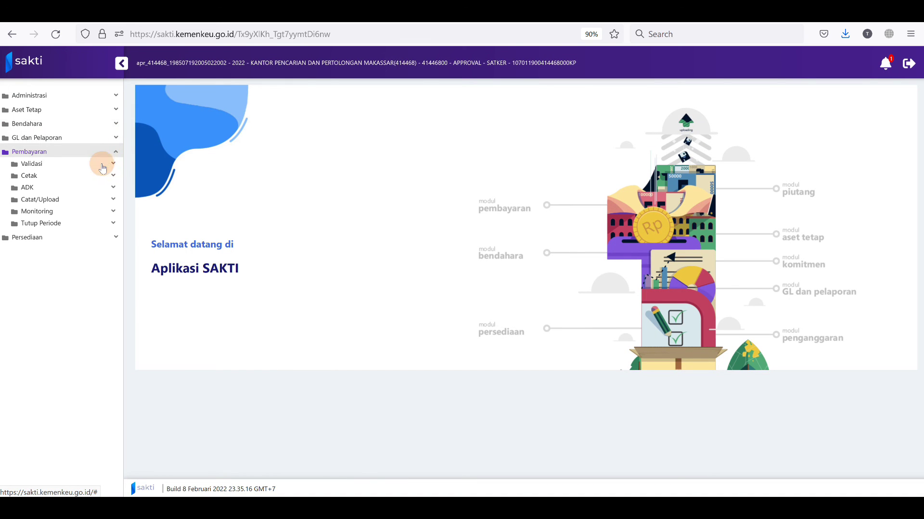
{"action": "left_click", "coordinate": [114, 166]}
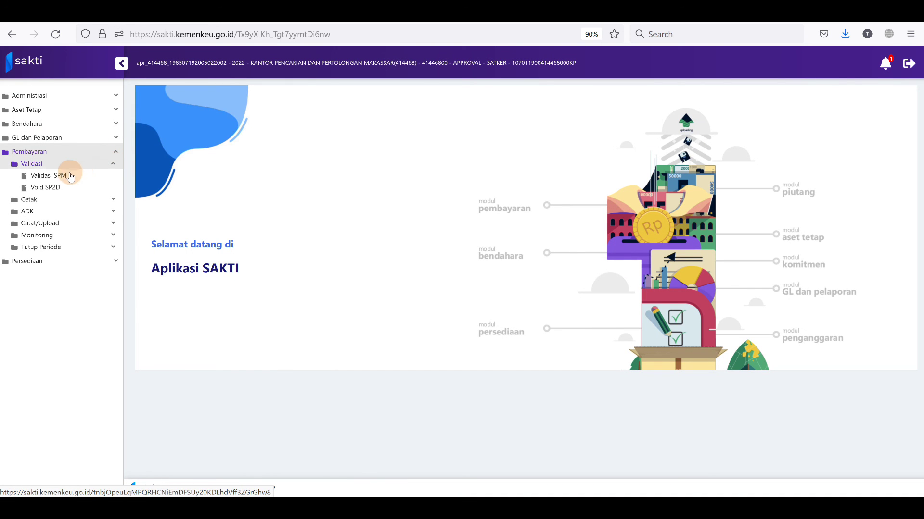
{"action": "left_click", "coordinate": [64, 177]}
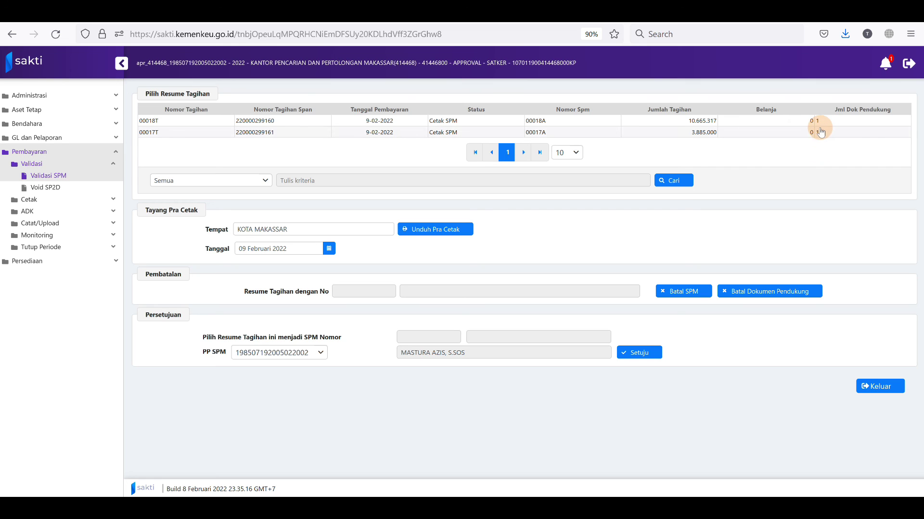
Approve the SPM for bill 00018T, confirm it, and close the validation form.
{"action": "left_click", "coordinate": [383, 124]}
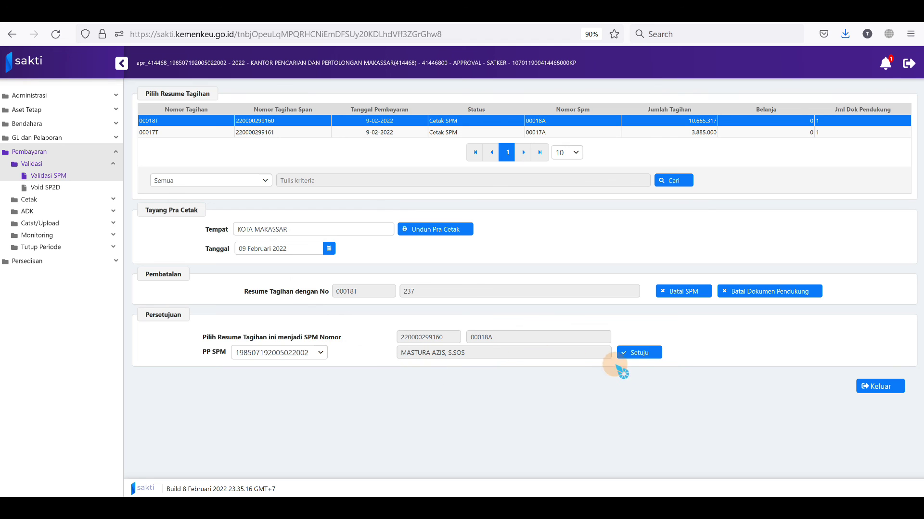
{"action": "left_click", "coordinate": [639, 354]}
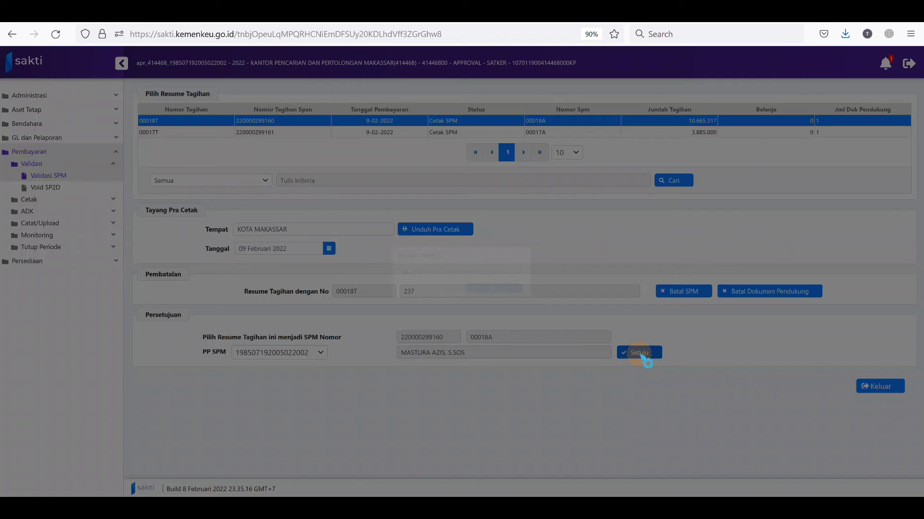
{"action": "left_click", "coordinate": [484, 296]}
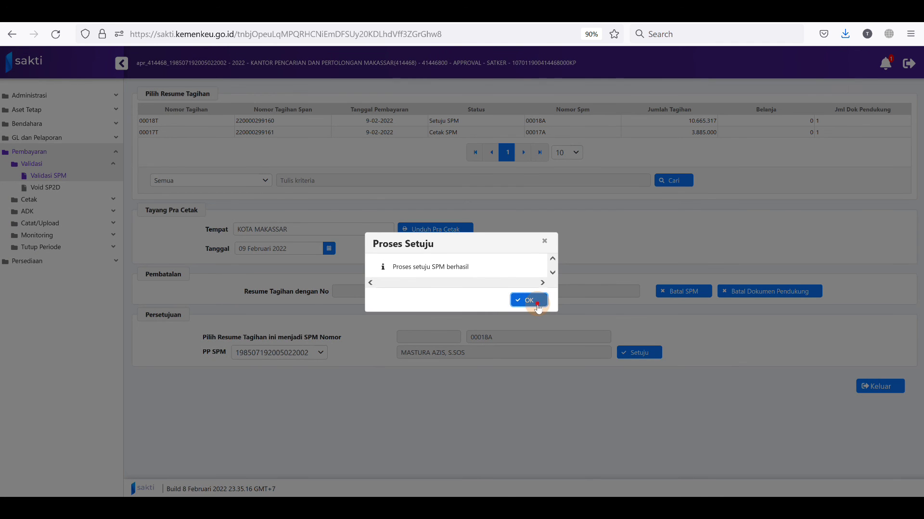
{"action": "left_click", "coordinate": [537, 303]}
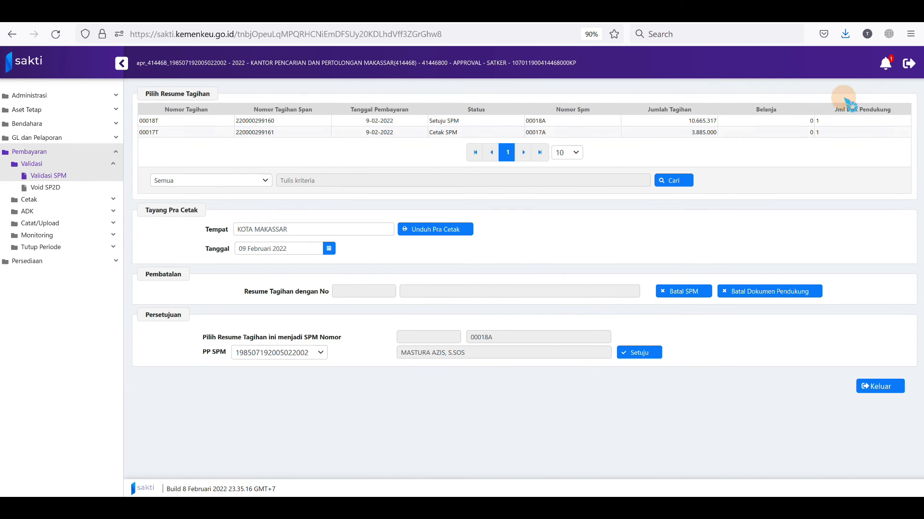
{"action": "left_click", "coordinate": [846, 34]}
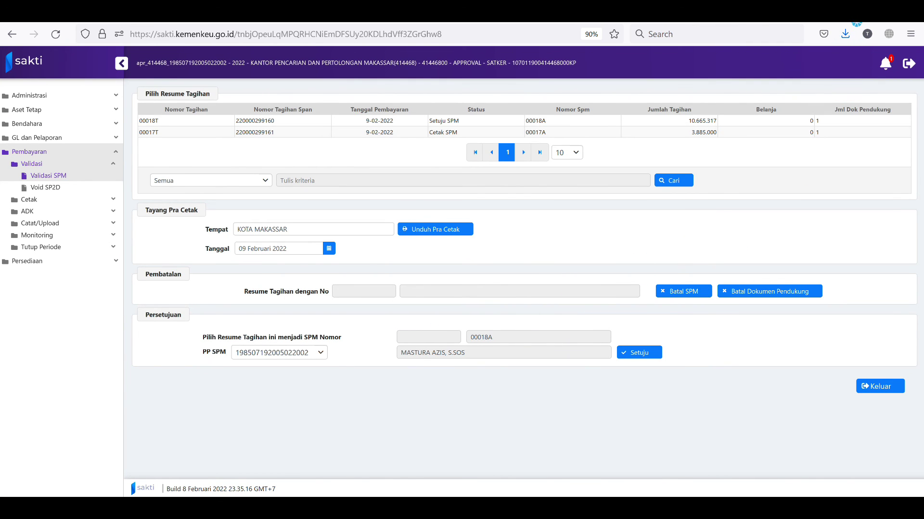
{"action": "left_click", "coordinate": [884, 387]}
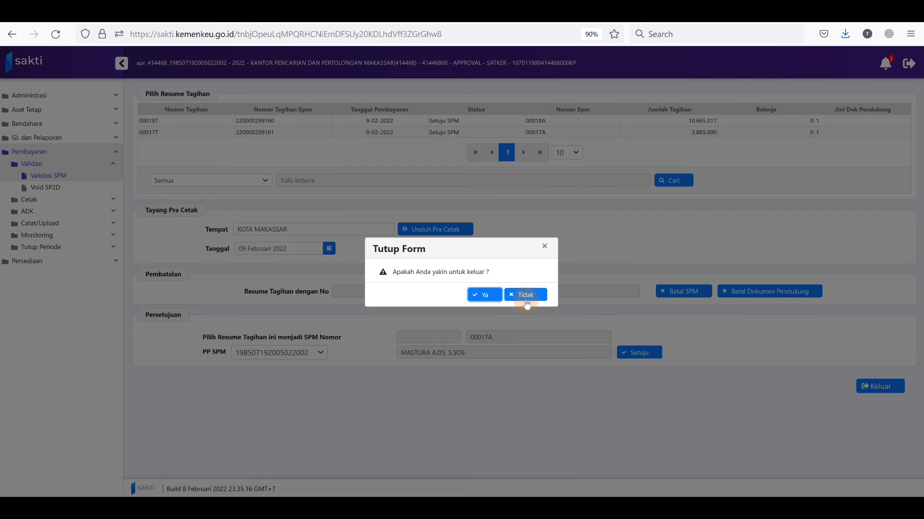
{"action": "left_click", "coordinate": [486, 294]}
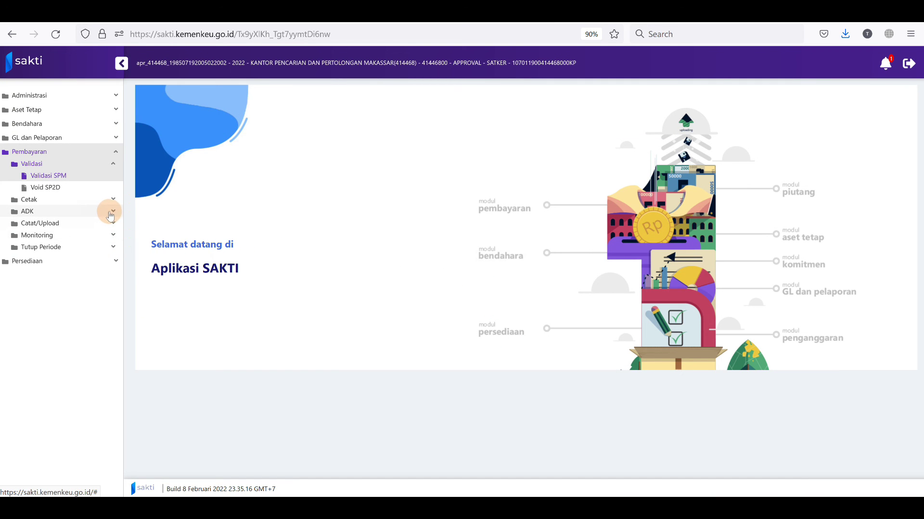
Send the ADK for SPMs 00017A and 00018A from the ADK SPM OTP page, confirming with the SMS one-time code.
{"action": "left_click", "coordinate": [113, 213]}
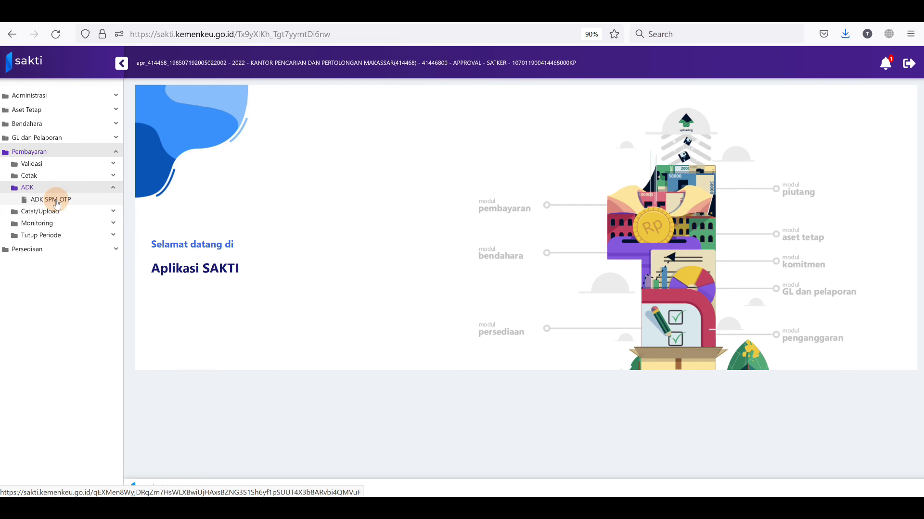
{"action": "left_click", "coordinate": [58, 204]}
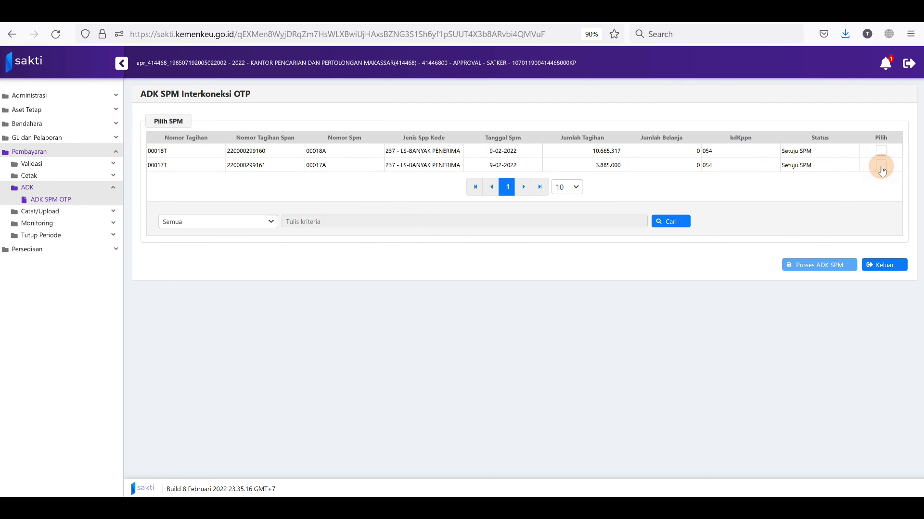
{"action": "left_click", "coordinate": [880, 167]}
{"action": "left_click", "coordinate": [881, 152]}
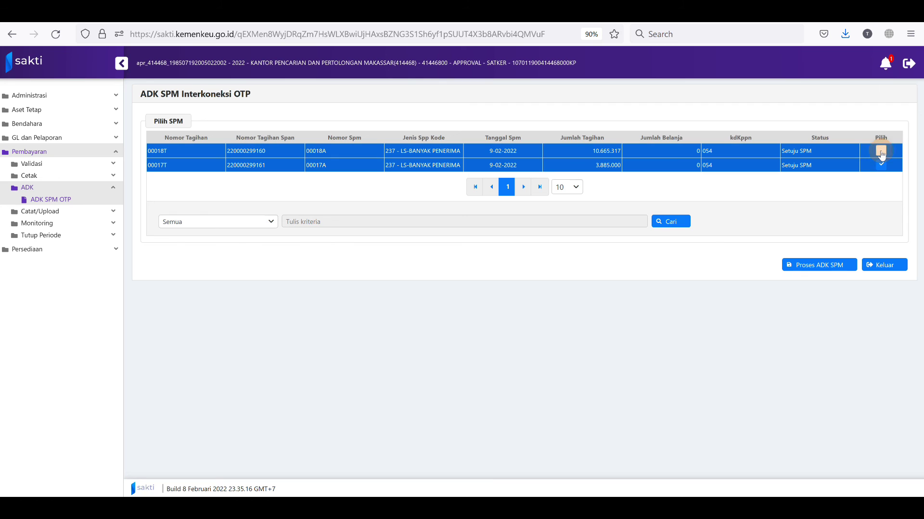
{"action": "left_click", "coordinate": [817, 270]}
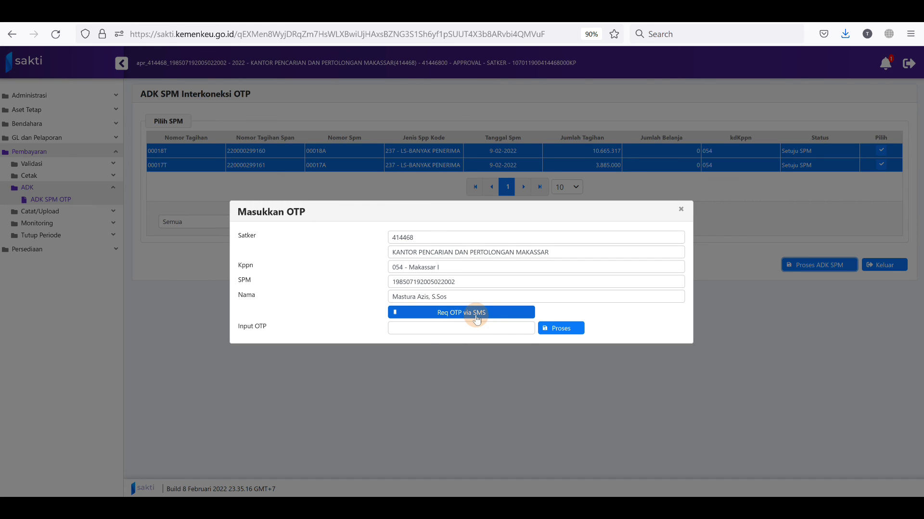
{"action": "left_click", "coordinate": [477, 317]}
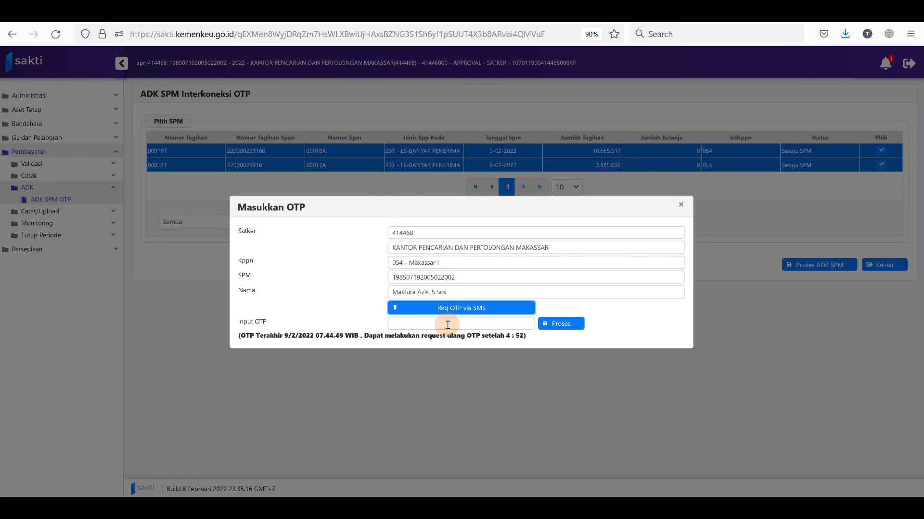
{"action": "left_click", "coordinate": [561, 324]}
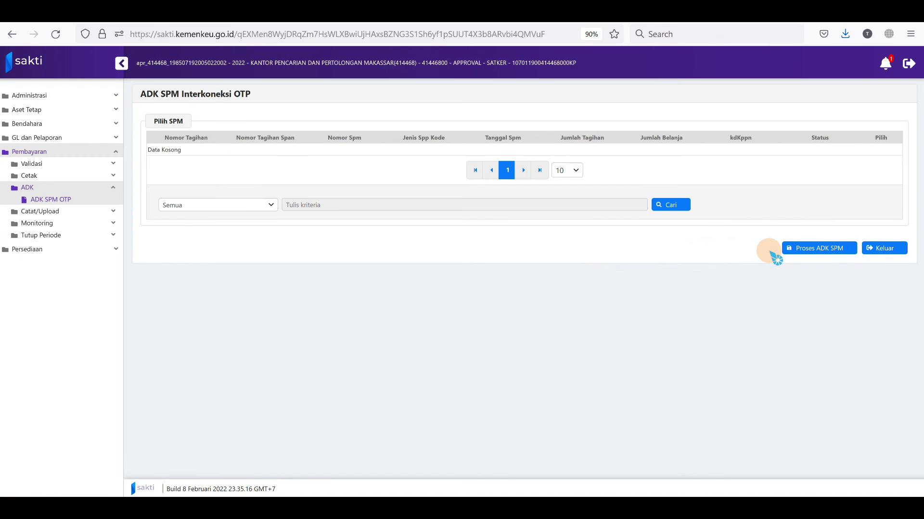